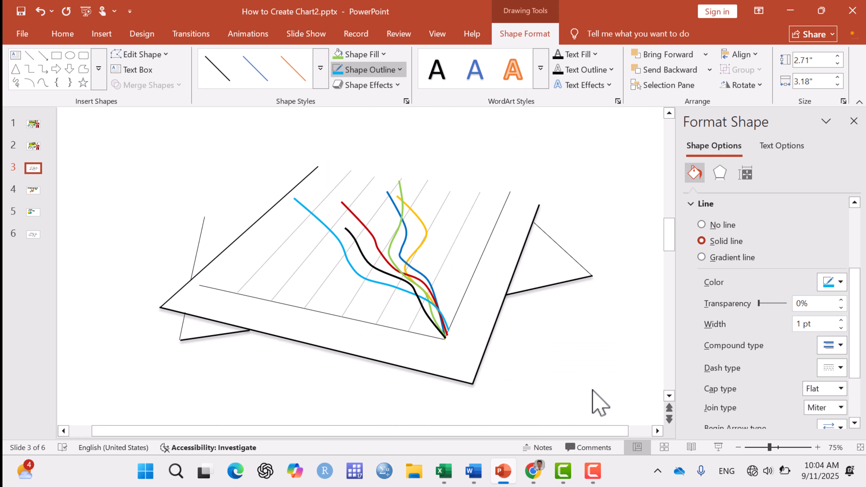
Add a text box reading 1, format it as 14 pt bold, and place it below the front axis at the first gridline.
left_click(595, 400)
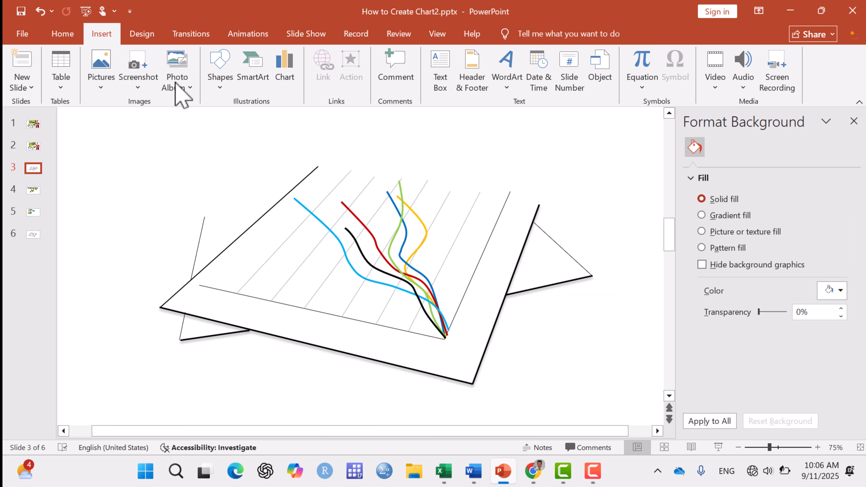
left_click(440, 70)
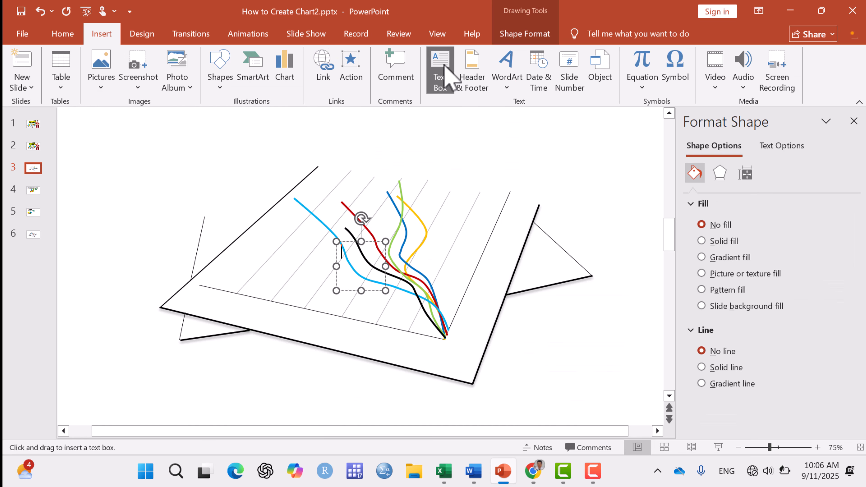
type("1")
left_click_drag(353, 261, 347, 254)
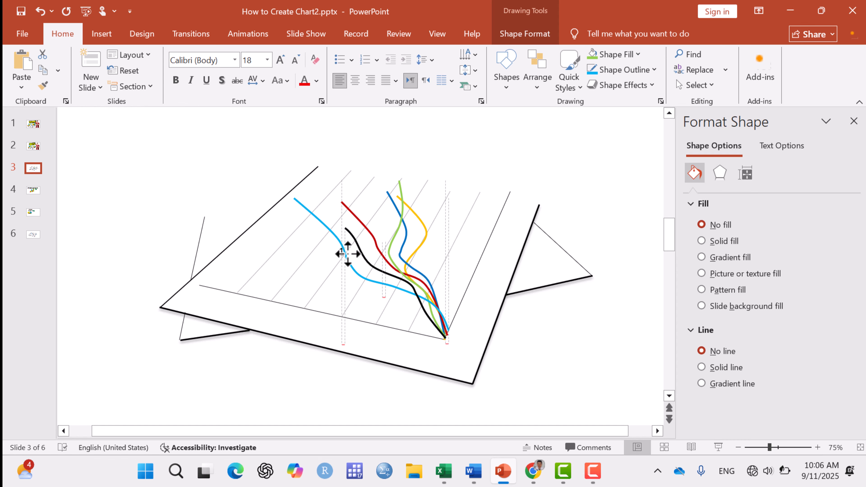
left_click_drag(411, 347, 404, 348)
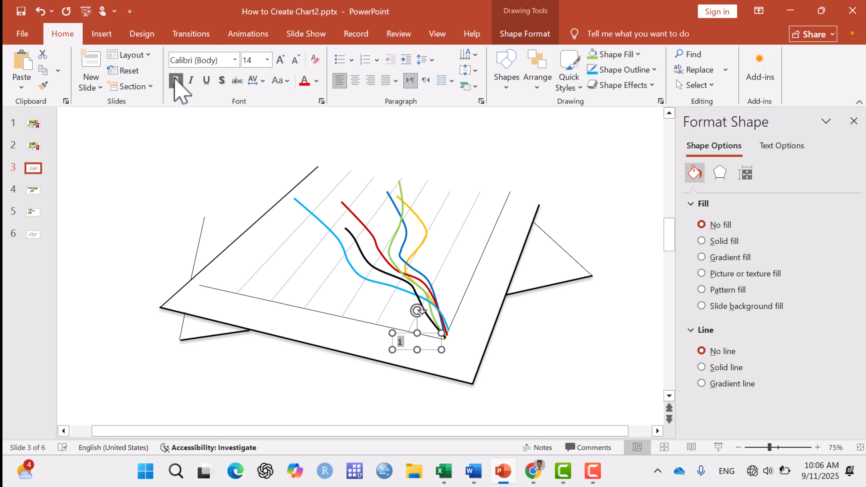
Duplicate the number label and place copies numbered 2 to 6 under the remaining gridlines along the front axis.
left_click_drag(452, 366, 434, 355)
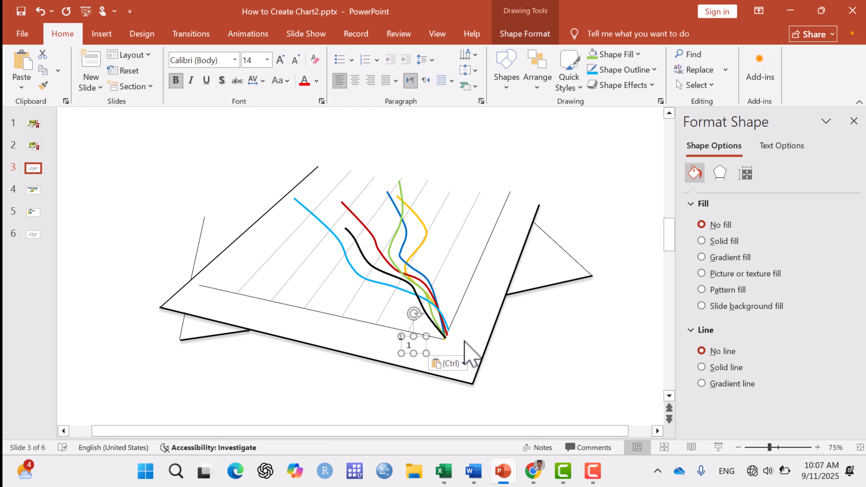
key("ctrl+v")
key("ctrl+v")
key("ctrl+v")
key("ctrl+v")
key("ctrl+v")
left_click_drag(451, 378, 406, 354)
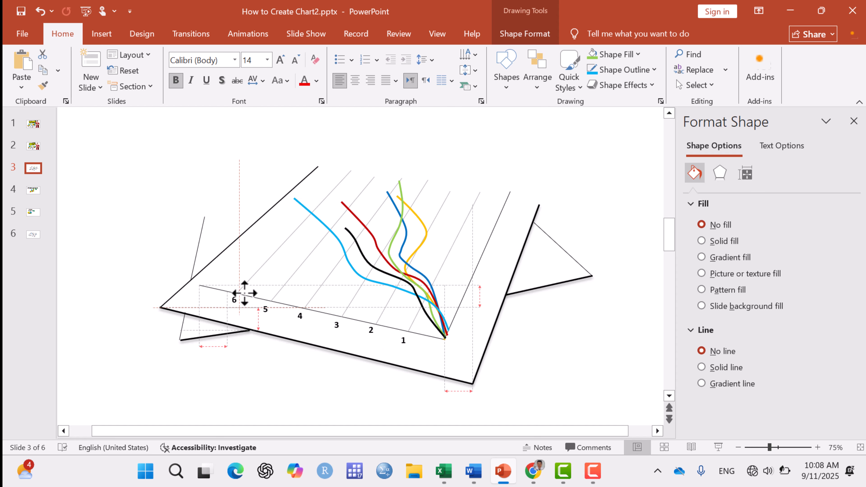
left_click_drag(242, 293, 242, 292)
left_click(531, 365)
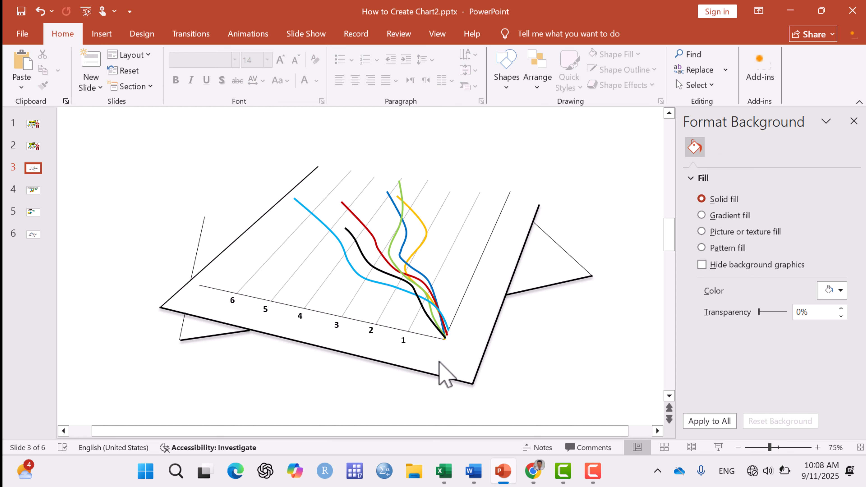
Copy the axis label to make rotated year labels: 2000 and 2018 along the side axis, and 2015 on the back sheet.
left_click(405, 340)
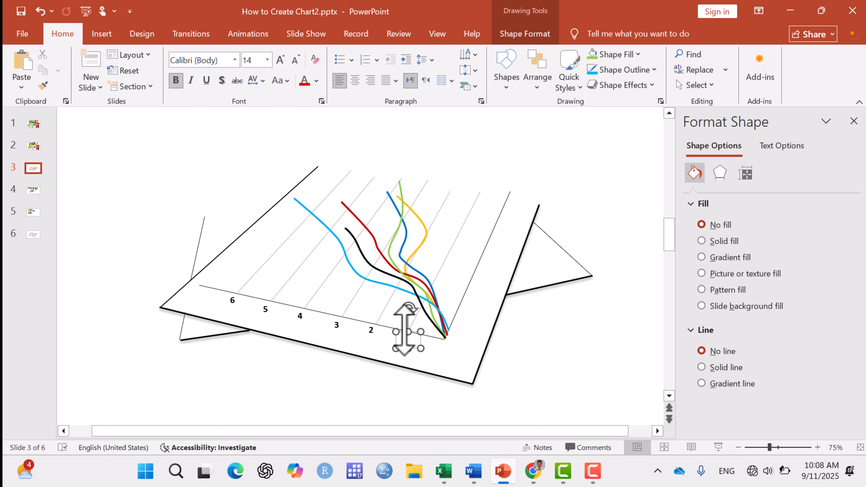
left_click(405, 330)
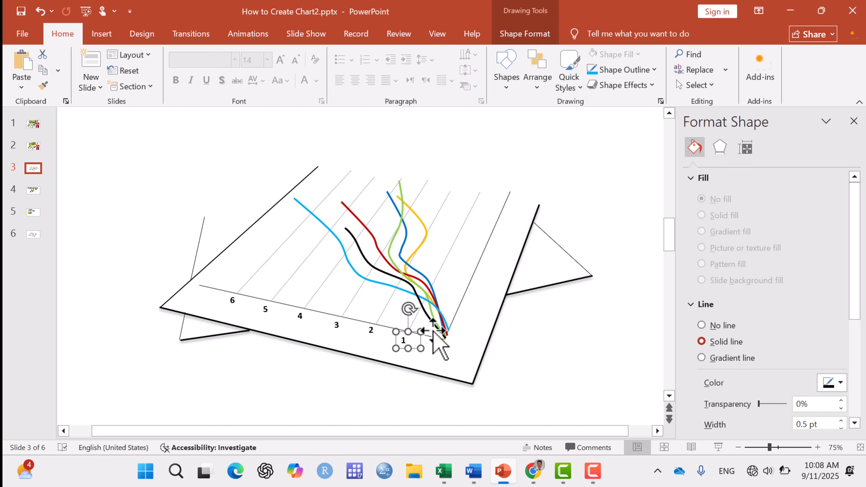
left_click(469, 316)
type("2")
mouse_move(568, 483)
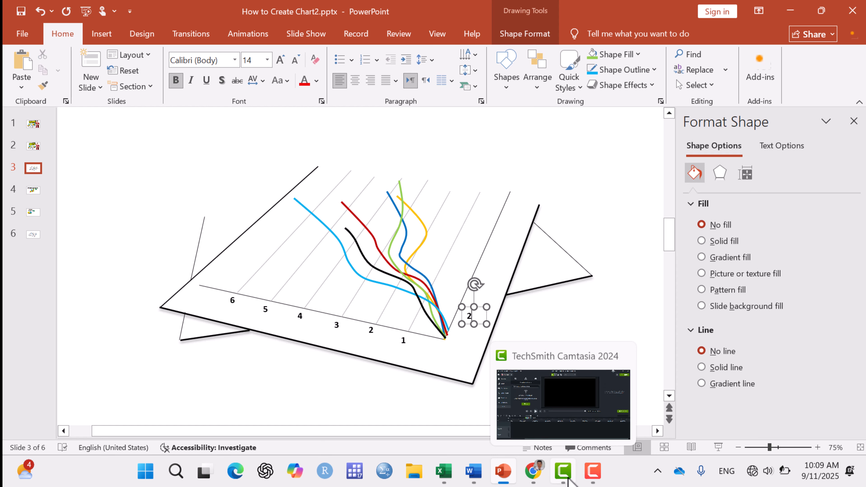
left_click_drag(475, 283, 453, 286)
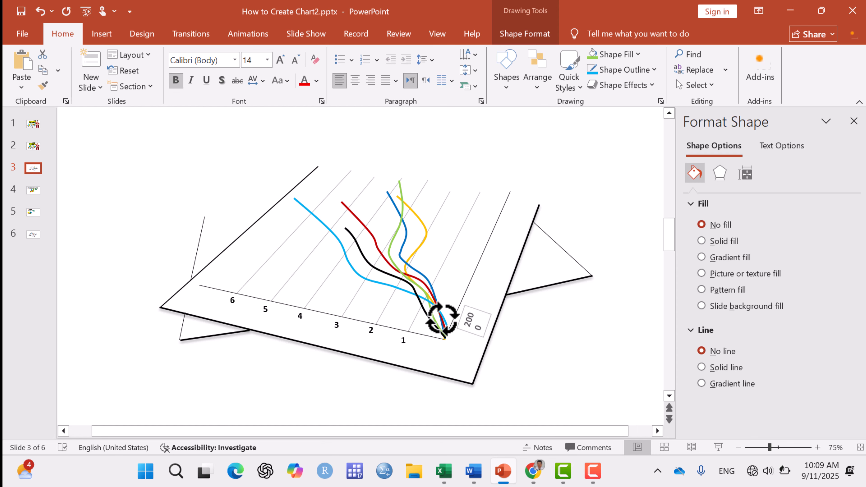
mouse_move(440, 321)
left_mouse_down()
mouse_move(483, 241)
mouse_move(448, 305)
left_mouse_up()
left_click(527, 248)
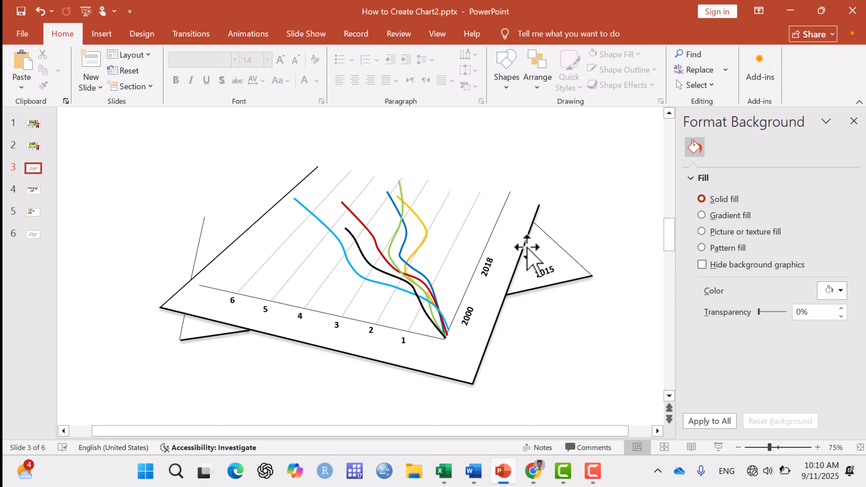
Draw a short line near the side edge of the front sheet, above the 2015 label.
left_click(102, 33)
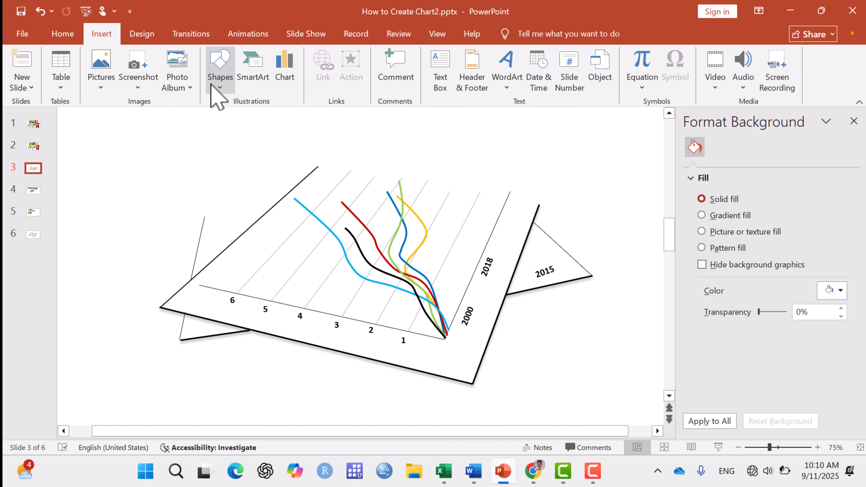
left_click(218, 74)
left_click(264, 119)
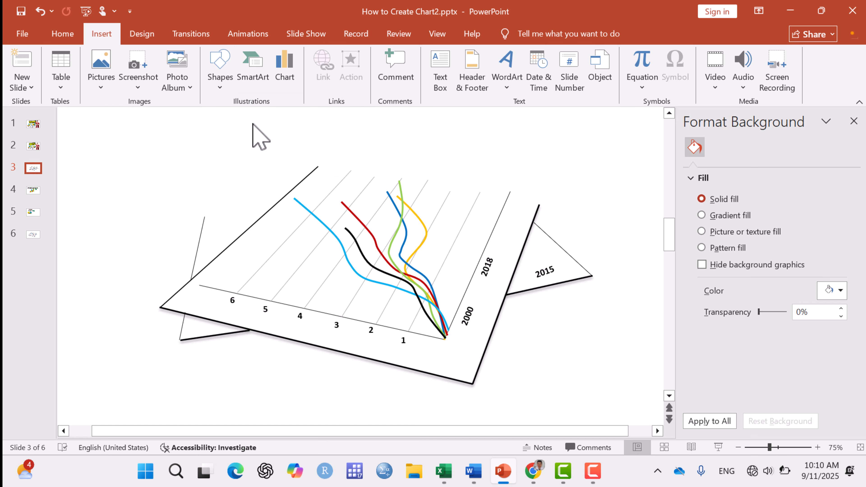
left_click_drag(526, 248, 547, 264)
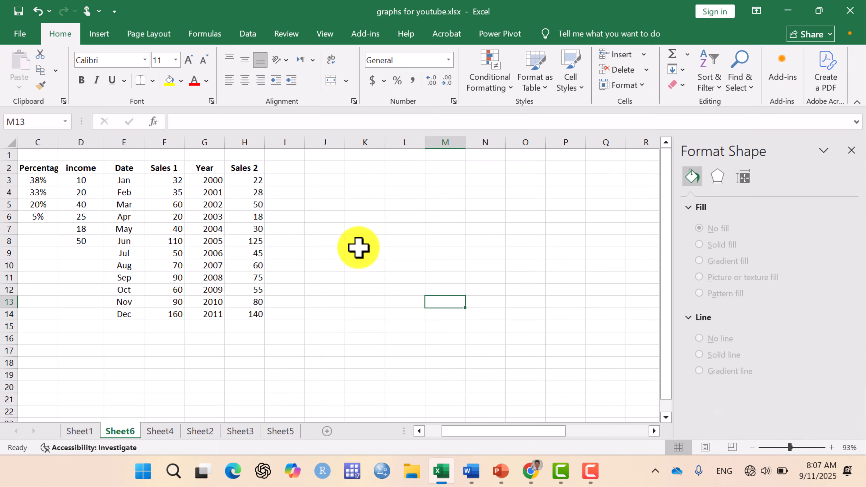
In Excel, insert a 2-D line chart from the Date and Sales 1 data in E2:F14 and place it beside the table.
left_click_drag(120, 168, 176, 317)
left_click(99, 34)
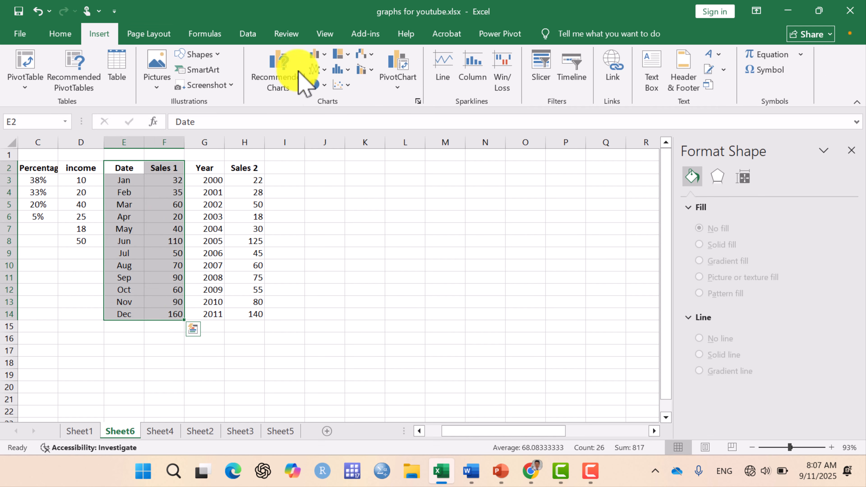
left_click(325, 70)
left_click(342, 118)
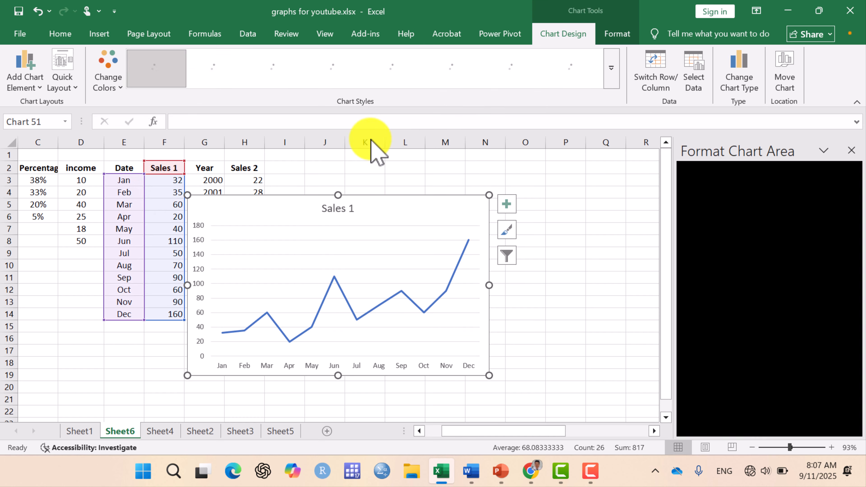
left_click_drag(412, 196, 492, 169)
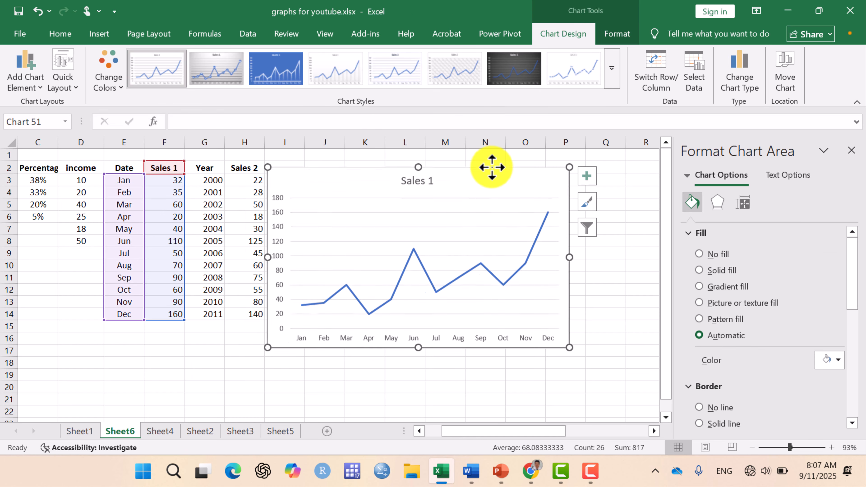
Format the Sales 1 data series as a smoothed line.
right_click(481, 269)
left_click(552, 395)
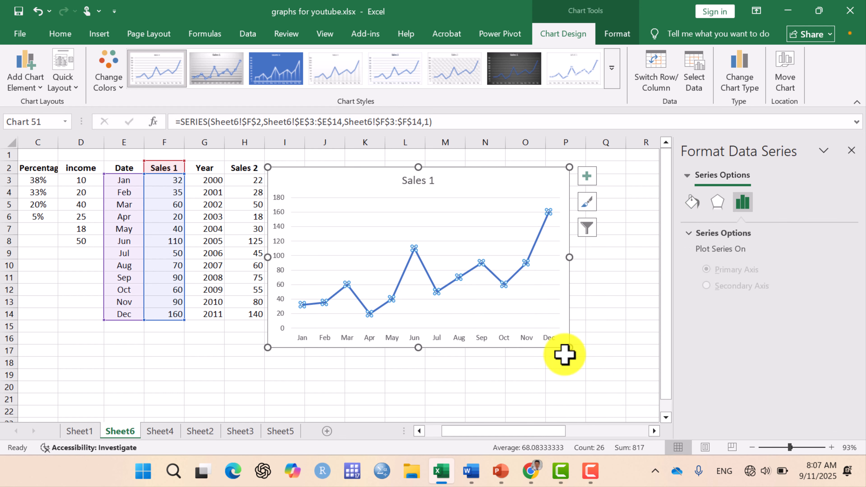
left_click(692, 203)
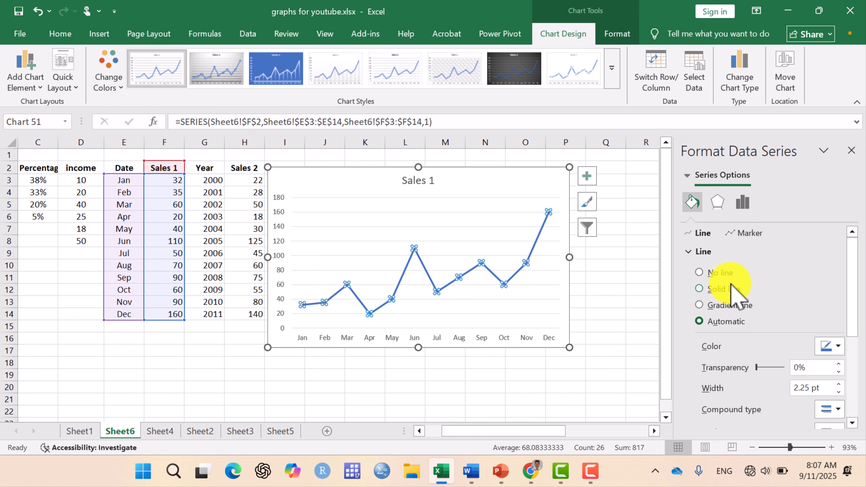
scroll(733, 300, "down", 4)
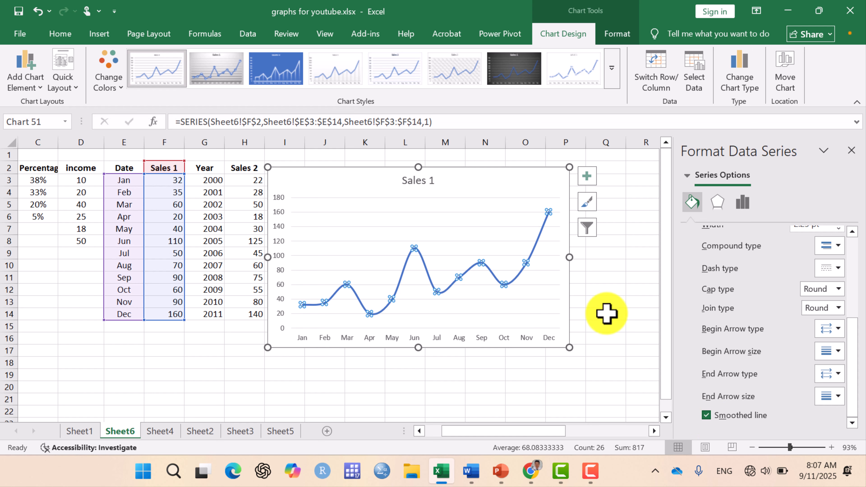
Set the Sales 1 chart area to no fill and no outline.
left_click(483, 176)
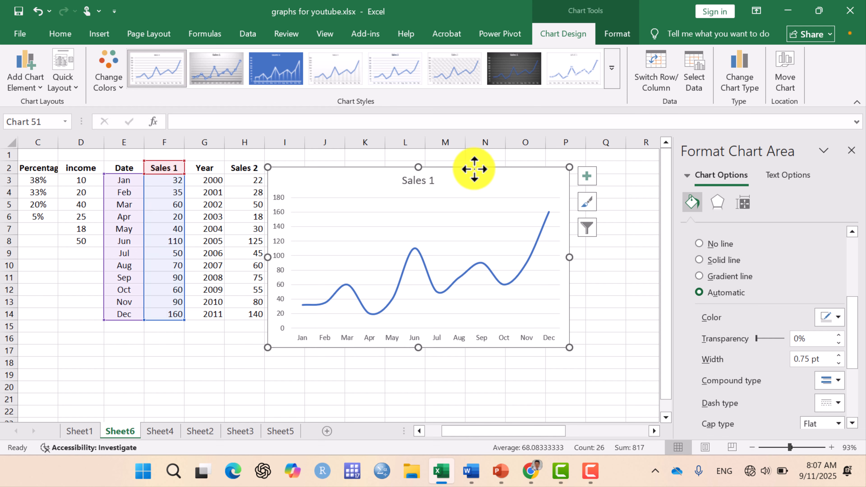
right_click(474, 169)
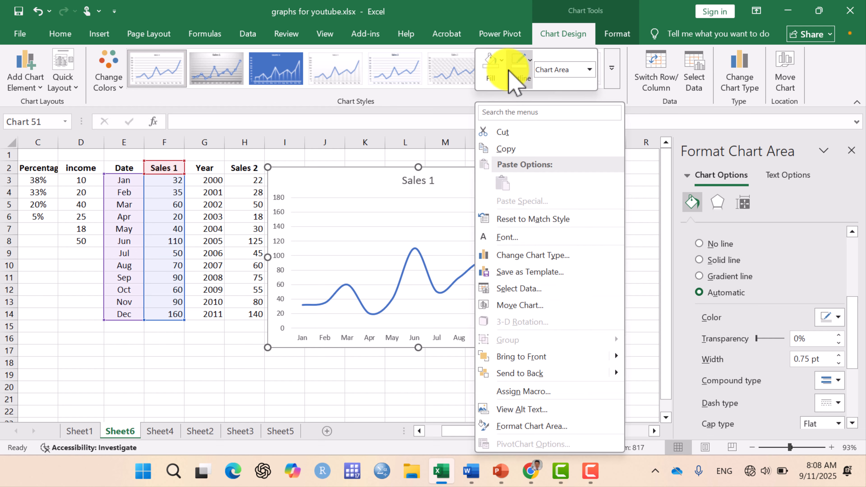
left_click(502, 64)
left_click(543, 370)
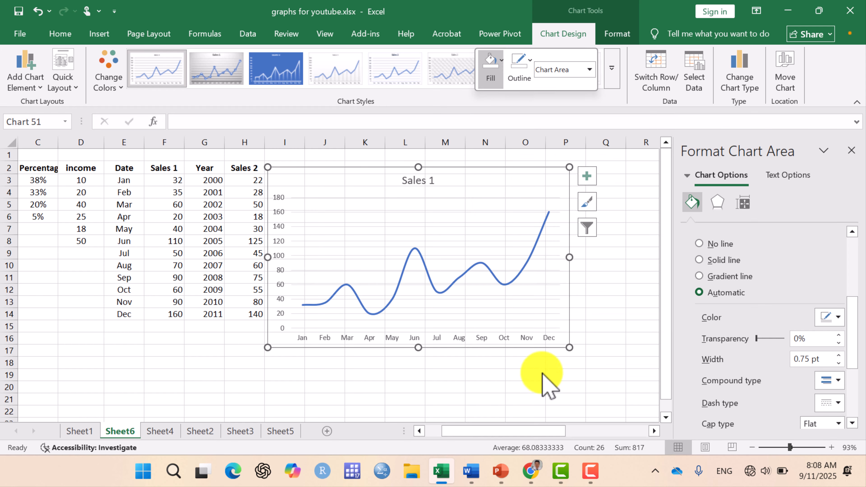
right_click(501, 169)
left_click(556, 64)
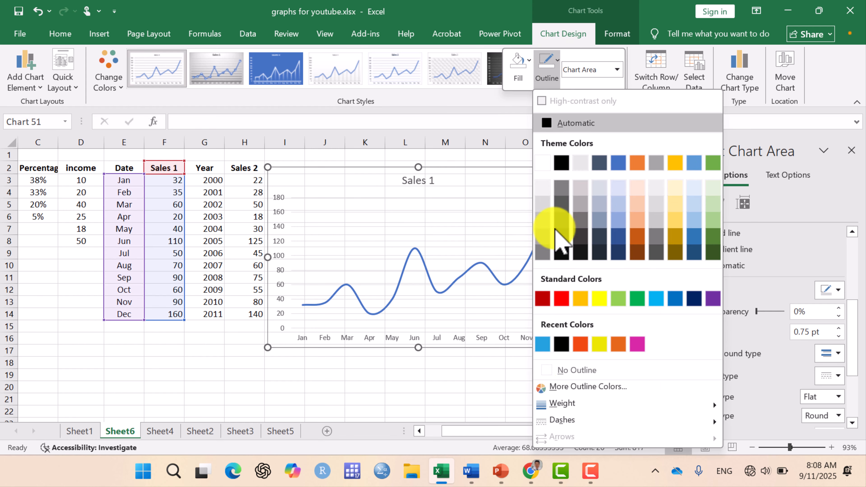
left_click(577, 372)
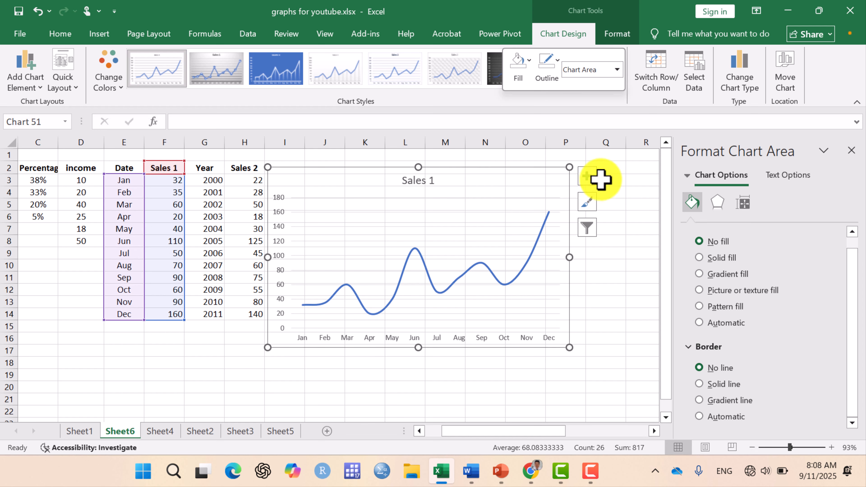
Add a trendline to the Sales 1 chart and turn off all other chart elements, including axes, titles, data labels and gridlines.
left_click(587, 176)
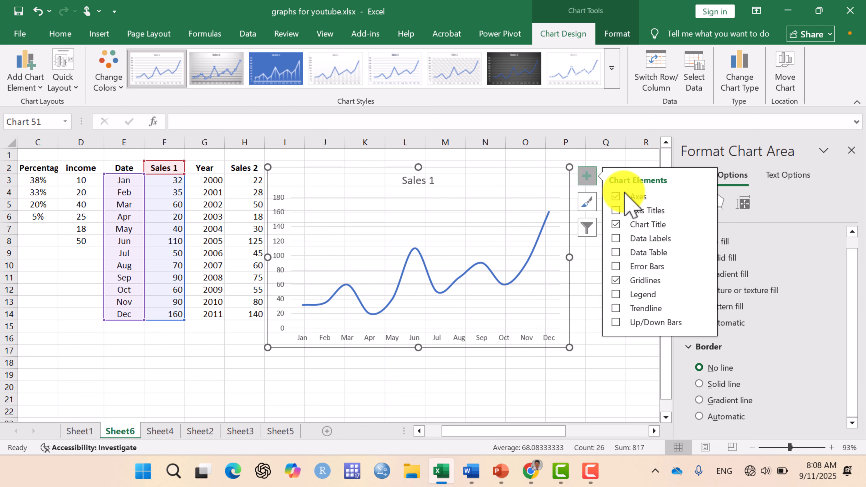
left_click(615, 210)
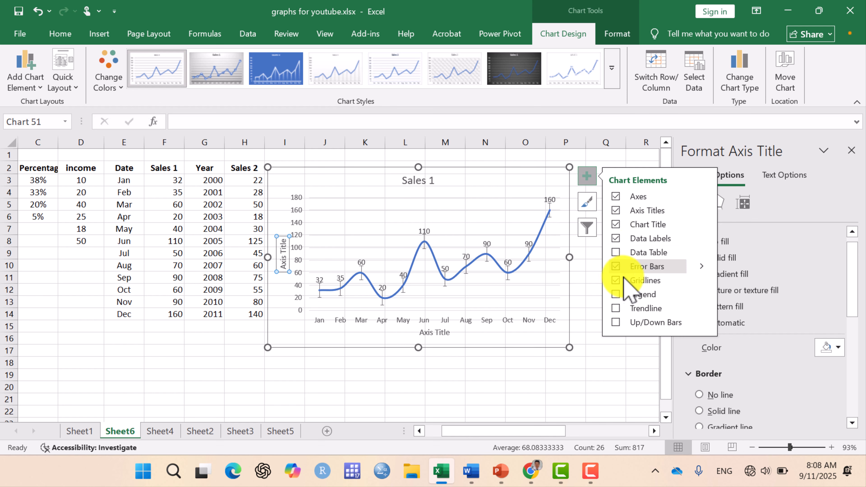
left_click(619, 309)
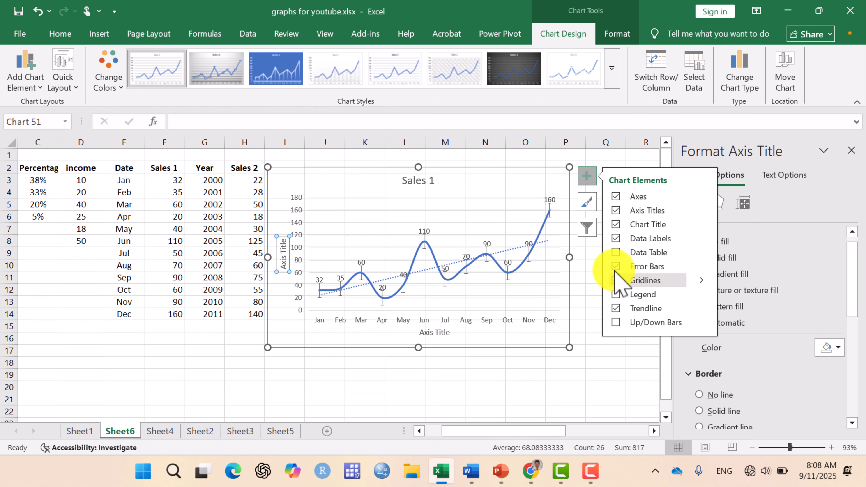
left_click(522, 177)
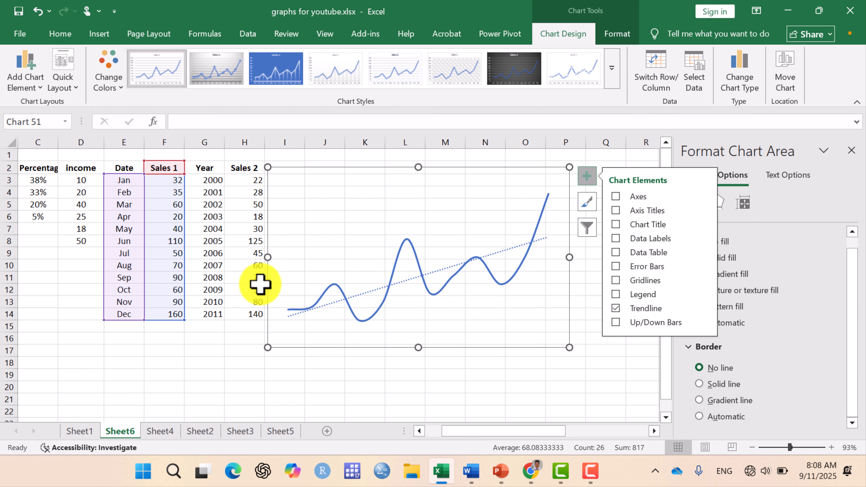
Insert a 2-D line chart from the Year and Sales 2 data in G2:H14 and move it over the Sales 1 chart.
left_click_drag(203, 168, 254, 313)
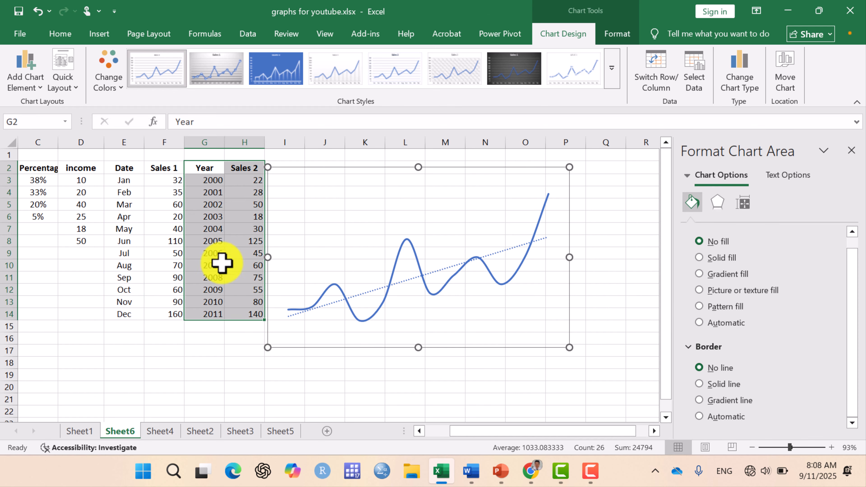
left_click(98, 33)
left_click(316, 71)
left_click(329, 111)
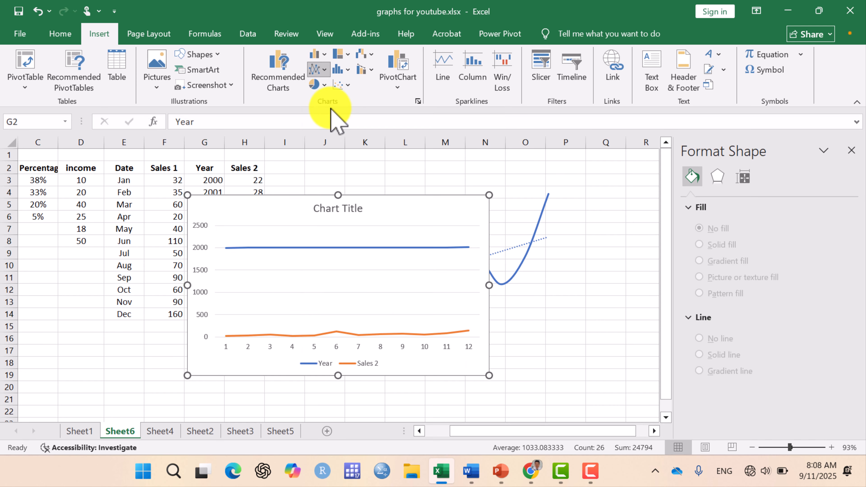
left_click_drag(390, 200, 478, 174)
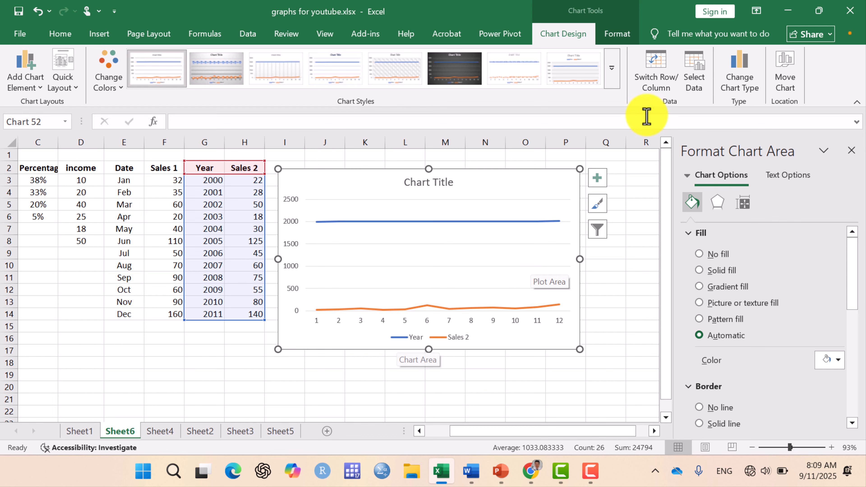
Exclude the Year series from the Sales 2 line chart's data source.
left_click(694, 73)
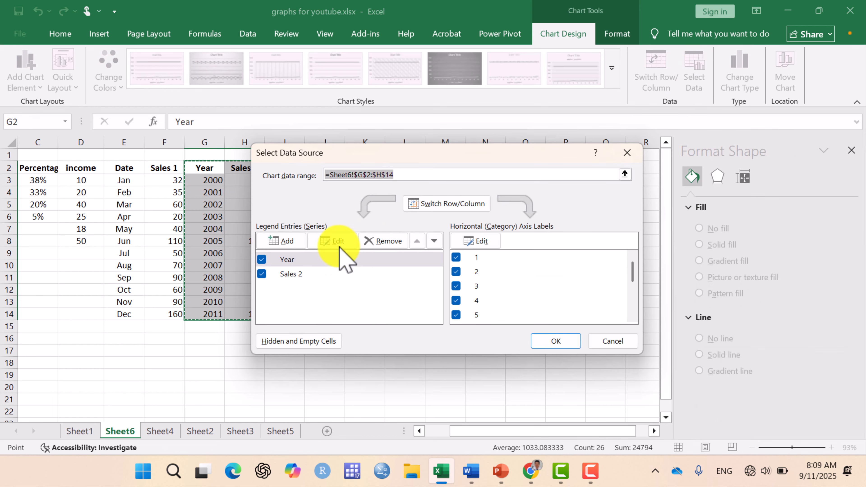
left_click(261, 259)
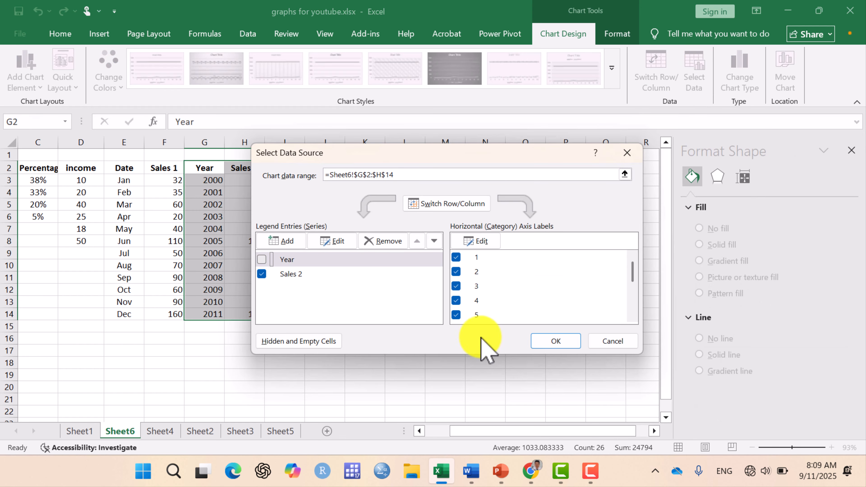
left_click(555, 342)
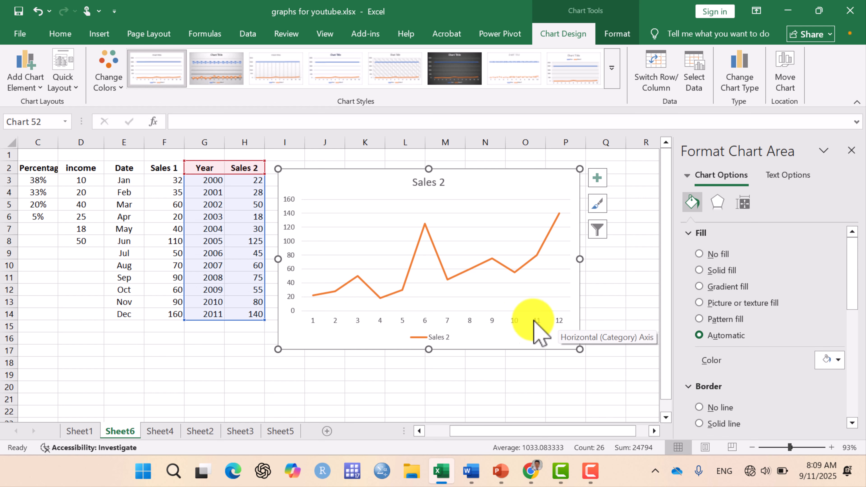
Set the Sales 2 line chart's horizontal axis labels to the years in G3:G14.
left_click(697, 68)
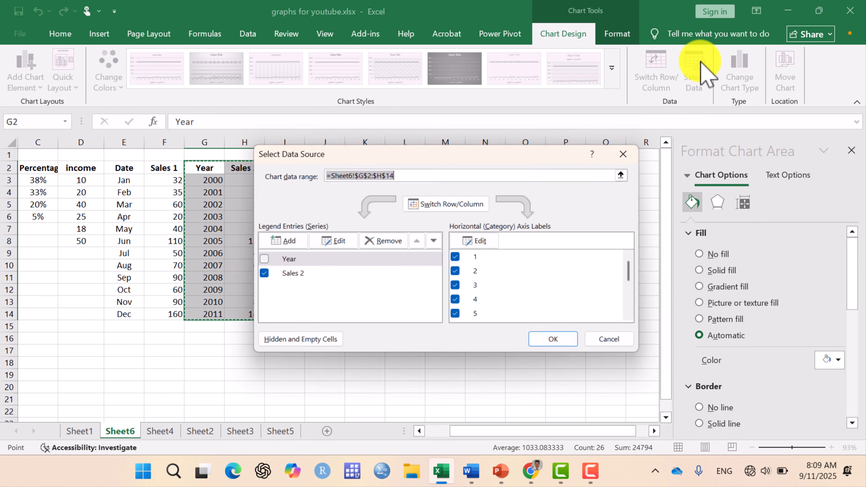
left_click(492, 241)
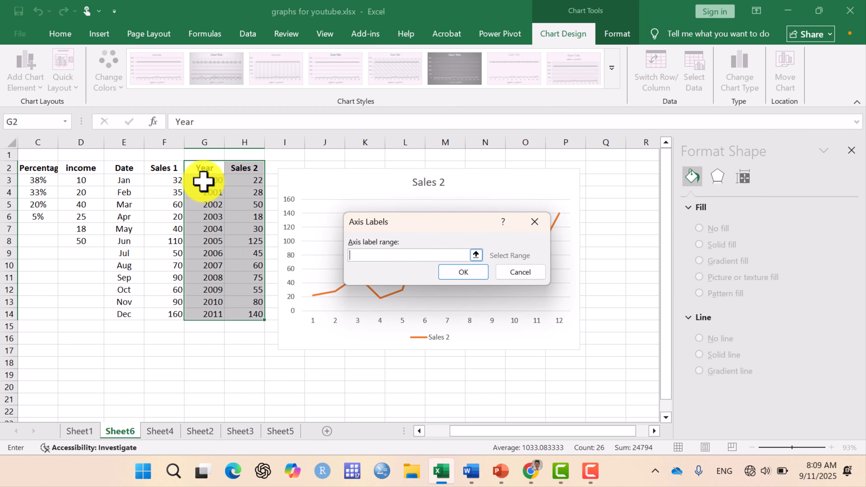
left_click_drag(204, 181, 224, 314)
left_click(476, 277)
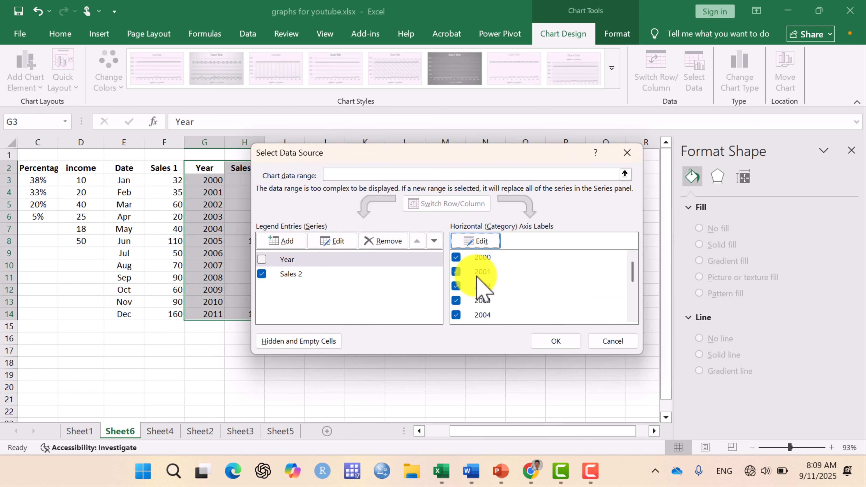
left_click(558, 344)
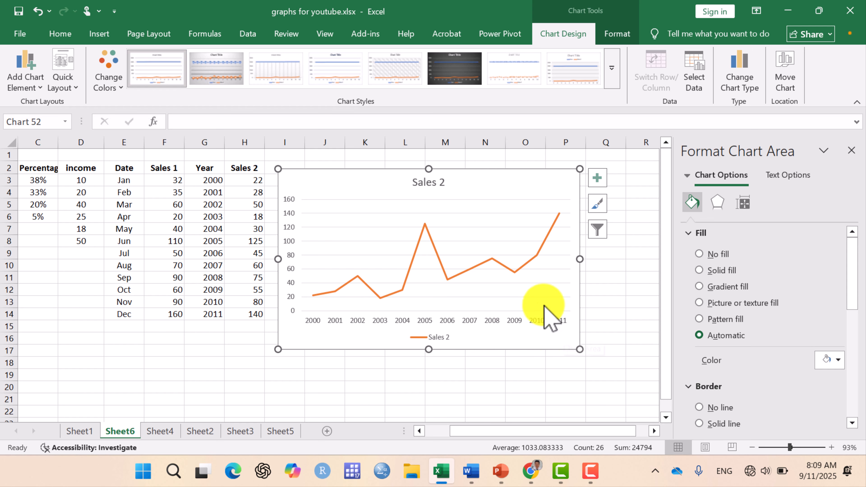
Delete the line chart that plots both Year and Sales 2 as series.
left_click(494, 259)
left_click(829, 346)
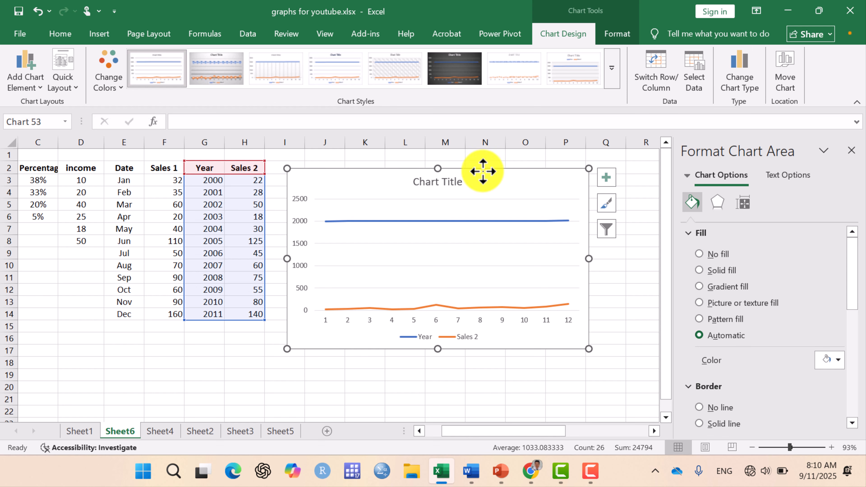
key("Delete")
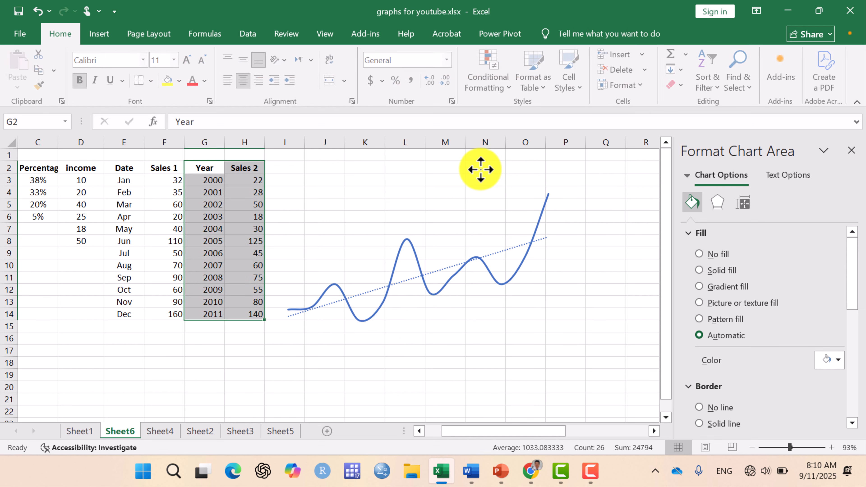
Clear the Year heading in cell G2.
left_click(480, 171)
left_click(207, 173)
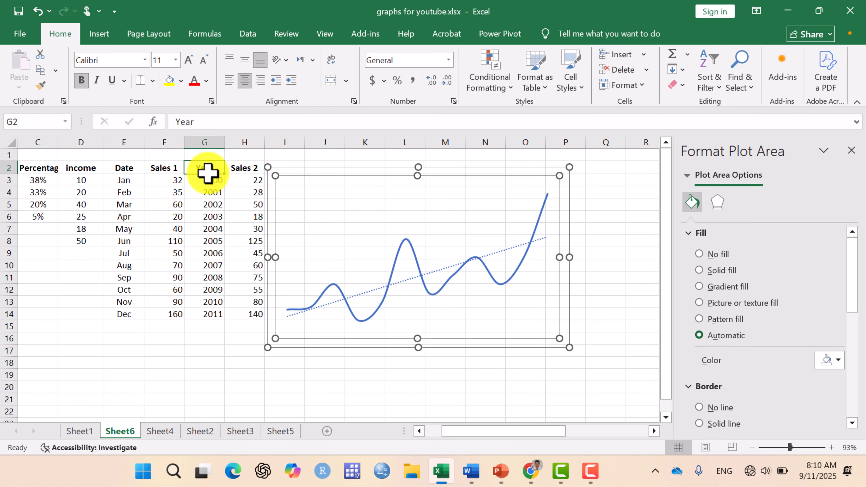
key("Delete")
Insert a 2-D line chart from G2:H14 and move it over the Sales 1 chart.
left_click_drag(207, 173, 254, 316)
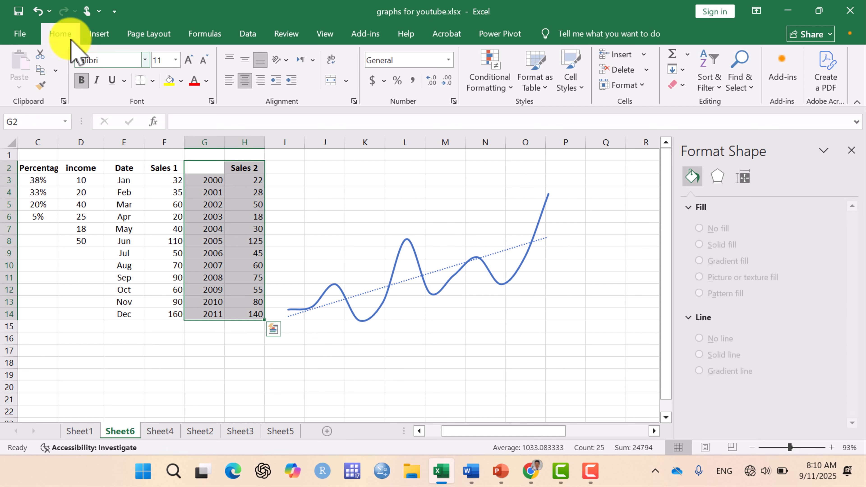
left_click(99, 34)
left_click(324, 72)
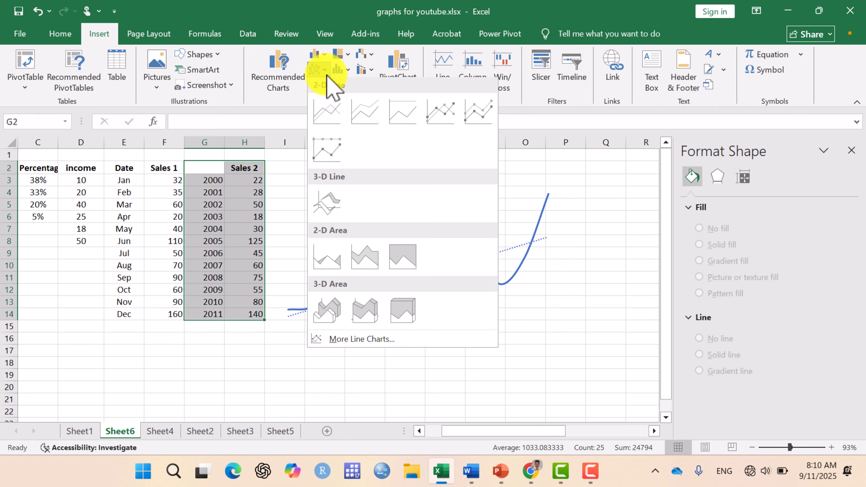
left_click(329, 109)
left_click_drag(396, 201, 489, 180)
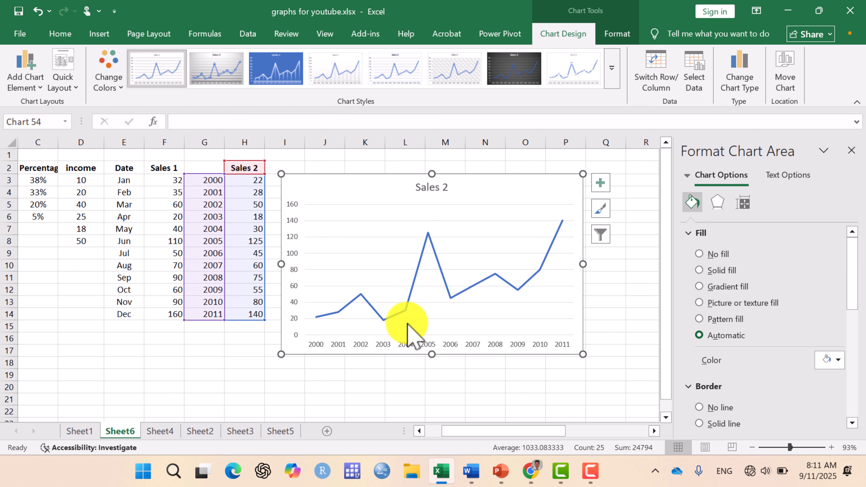
Format the Sales 2 data series as a smoothed line.
left_click(489, 278)
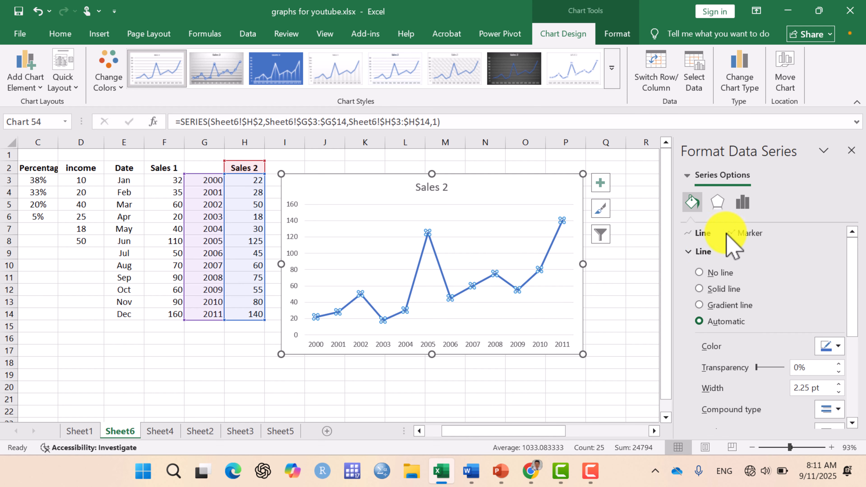
scroll(733, 252, "down", 5)
left_click(706, 415)
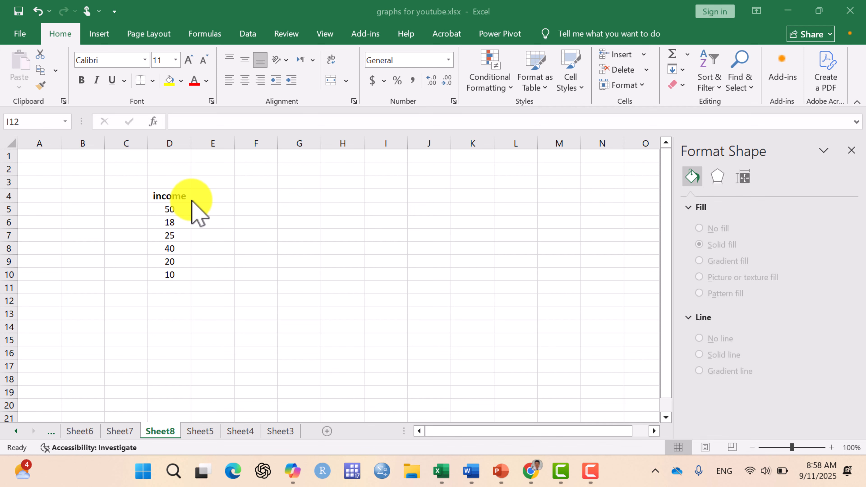
Insert a 3-D Clustered Column chart from the income data in D4:D10, with each value as its own series, and position it beside the data.
left_click(166, 199)
left_click_drag(166, 200, 168, 275)
left_click(98, 34)
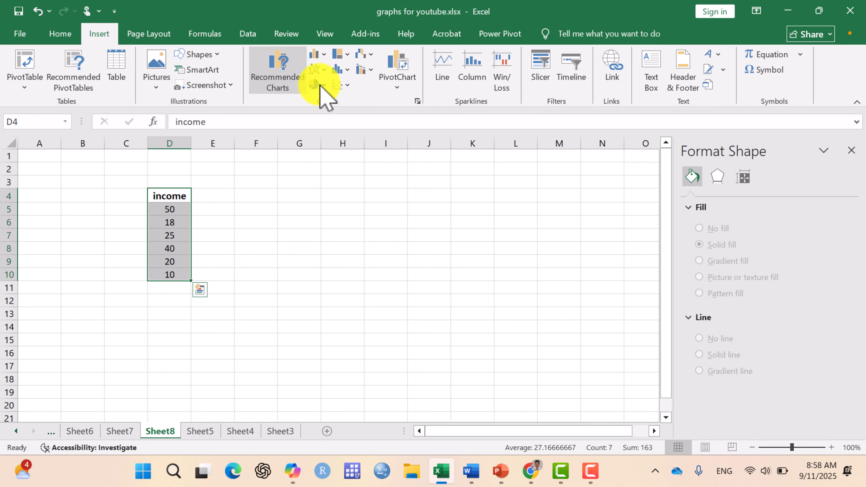
left_click(317, 53)
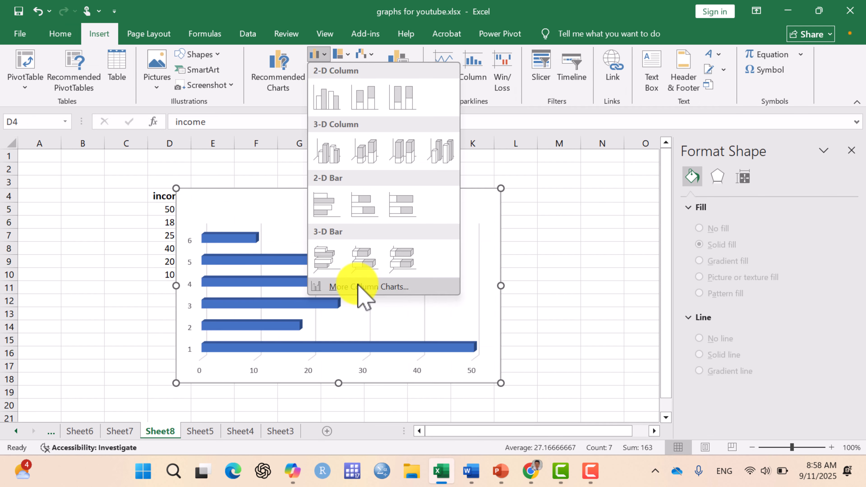
left_click(360, 287)
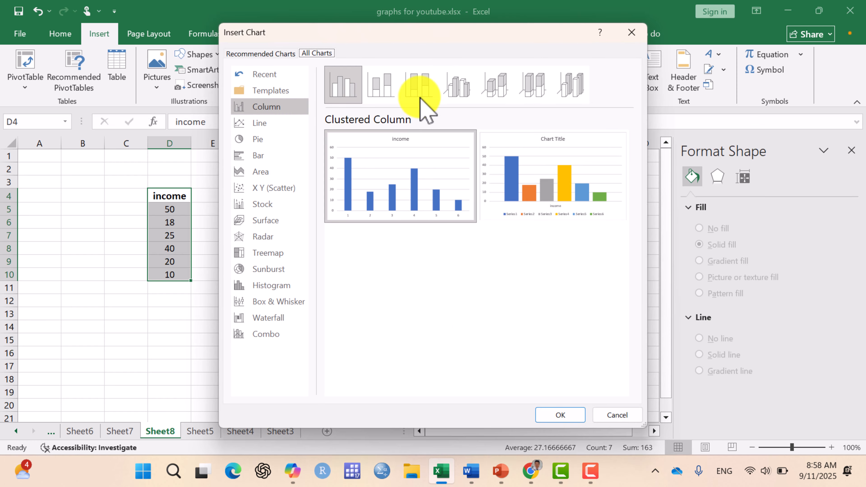
left_click(465, 81)
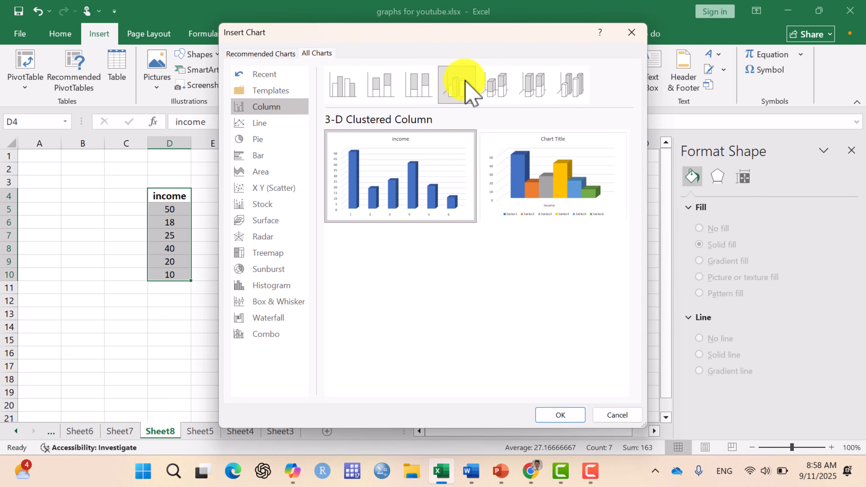
left_click(580, 164)
left_click(560, 414)
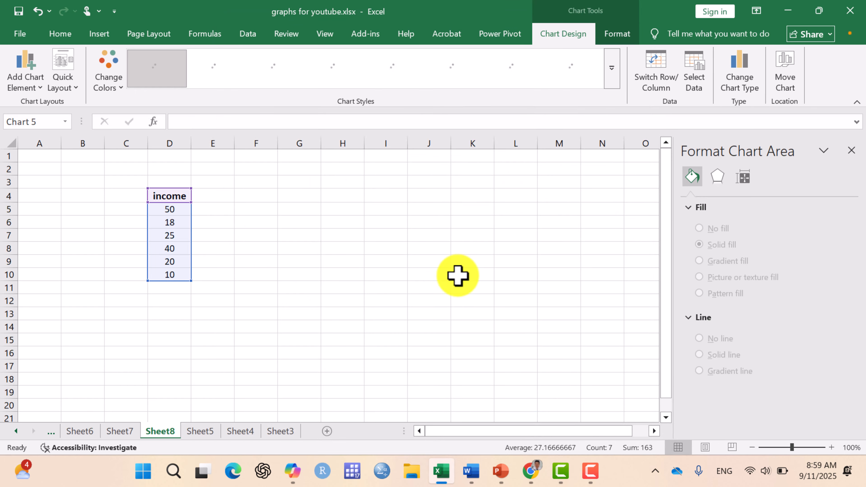
left_click_drag(543, 264, 503, 283)
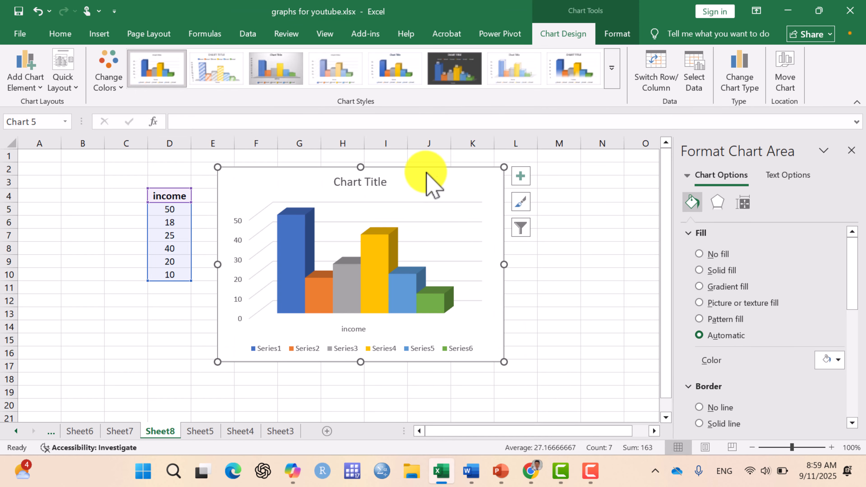
Set the income column chart's area to no fill and no outline.
right_click(414, 176)
left_click(440, 73)
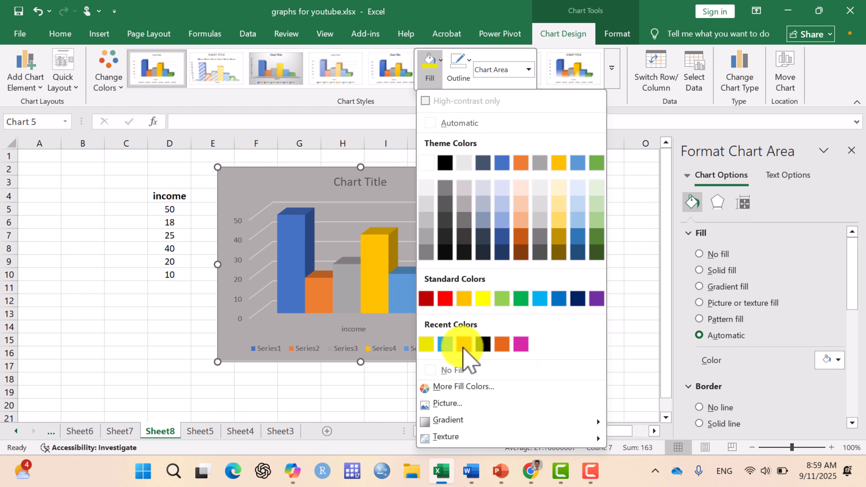
left_click(464, 371)
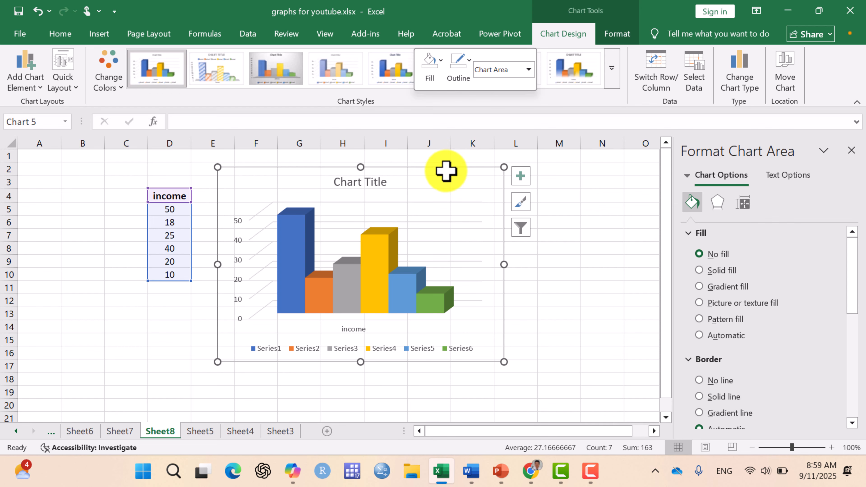
right_click(446, 170)
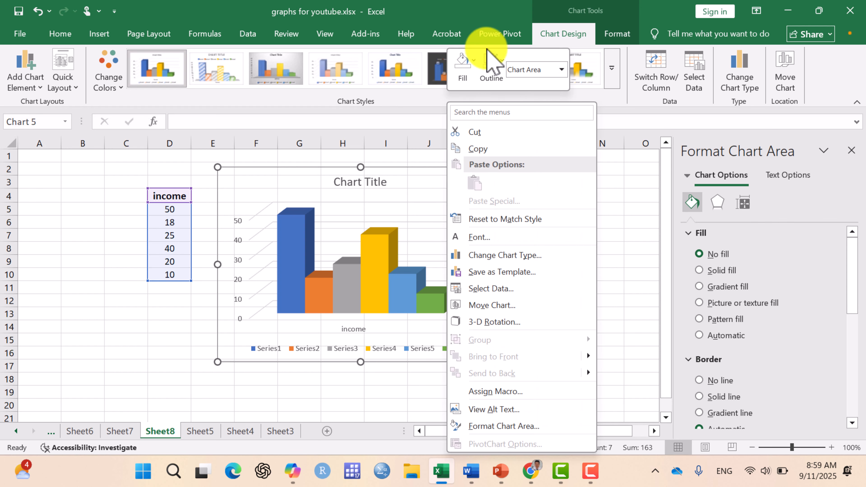
left_click(493, 67)
left_click(520, 370)
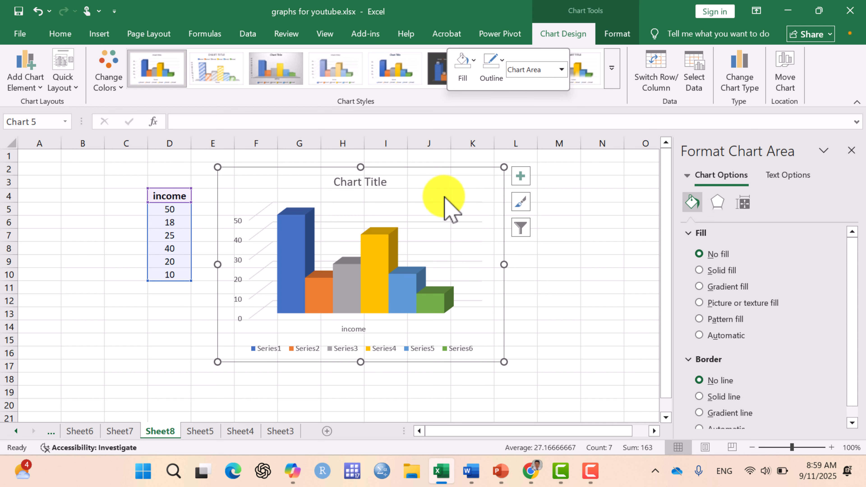
Turn off the income column chart's axes, chart title, gridlines and legend.
left_click(521, 177)
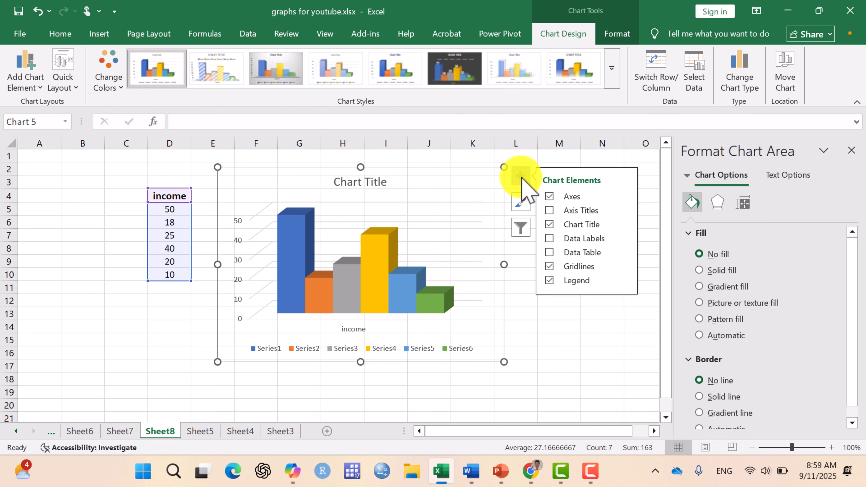
left_click(550, 199)
left_click(550, 224)
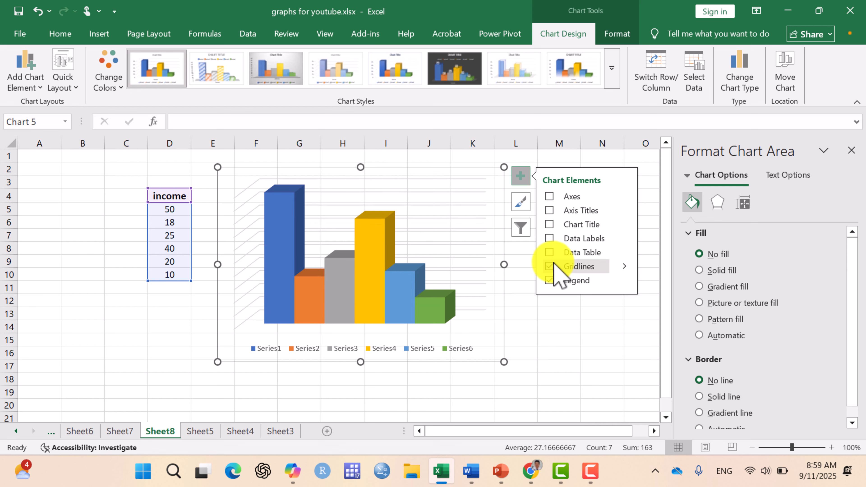
left_click(553, 263)
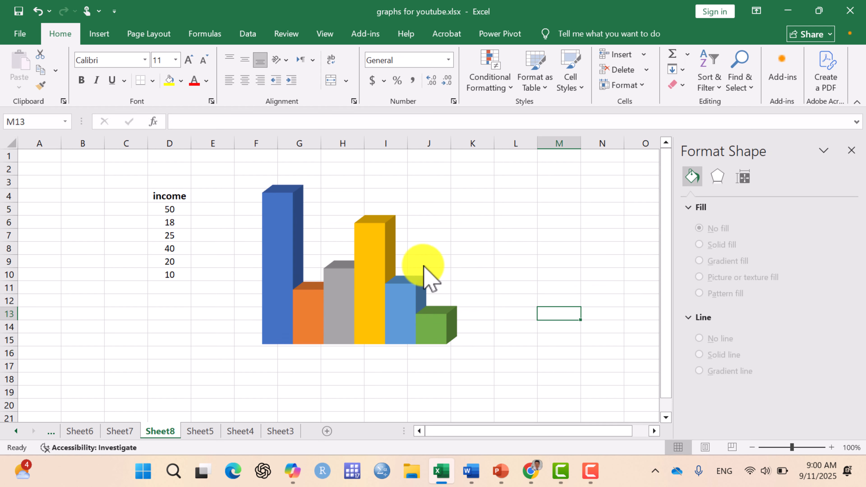
Set the income column chart's 3-D X rotation to 30°.
left_click(378, 233)
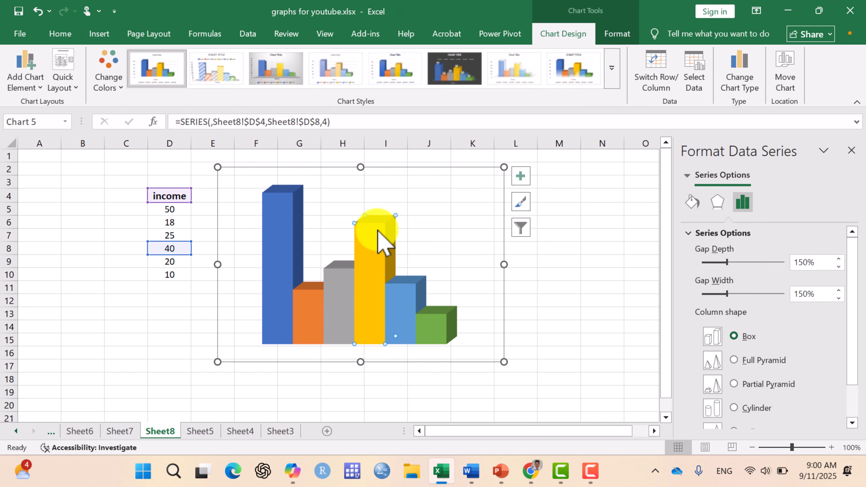
right_click(373, 228)
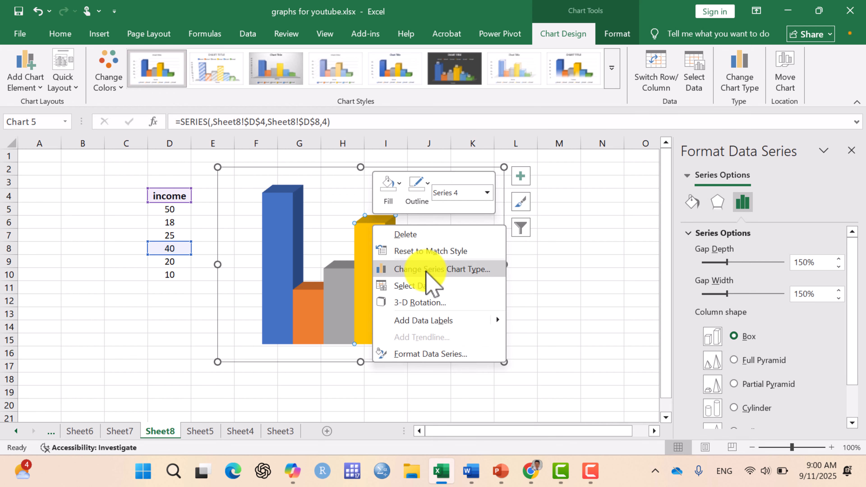
left_click(431, 302)
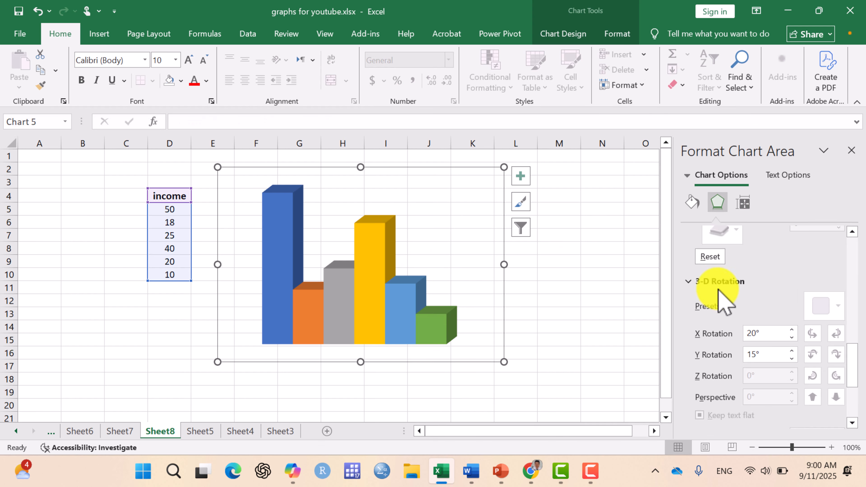
left_click(791, 338)
left_click(792, 337)
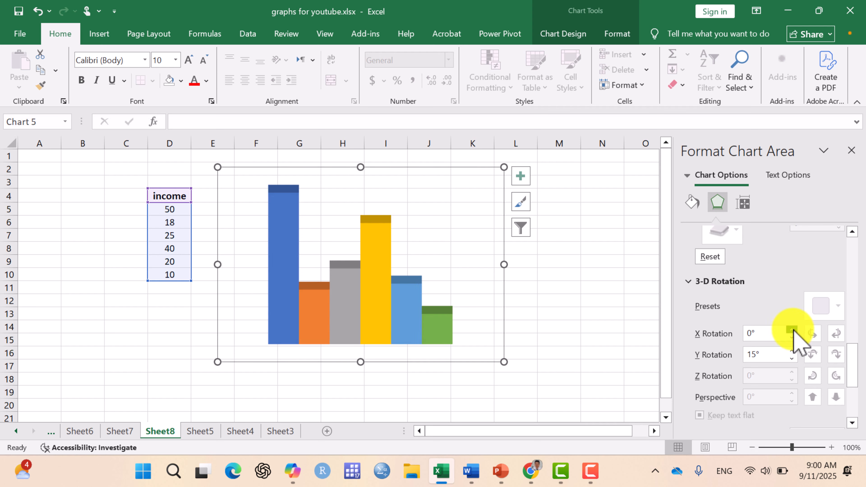
left_click(792, 330)
left_click(792, 330)
left_click(792, 330)
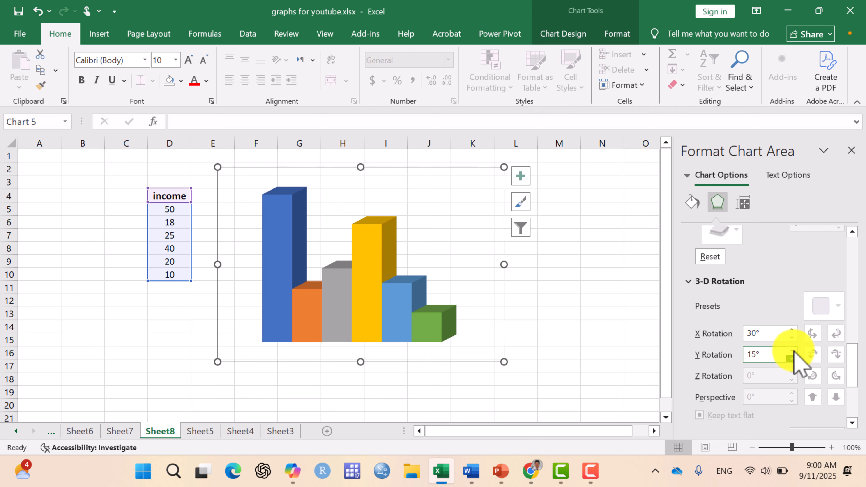
left_click(762, 356)
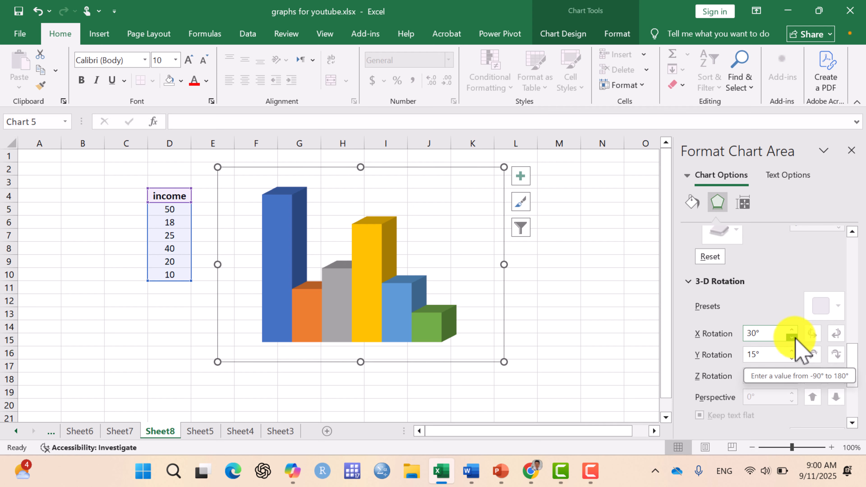
left_click(773, 336)
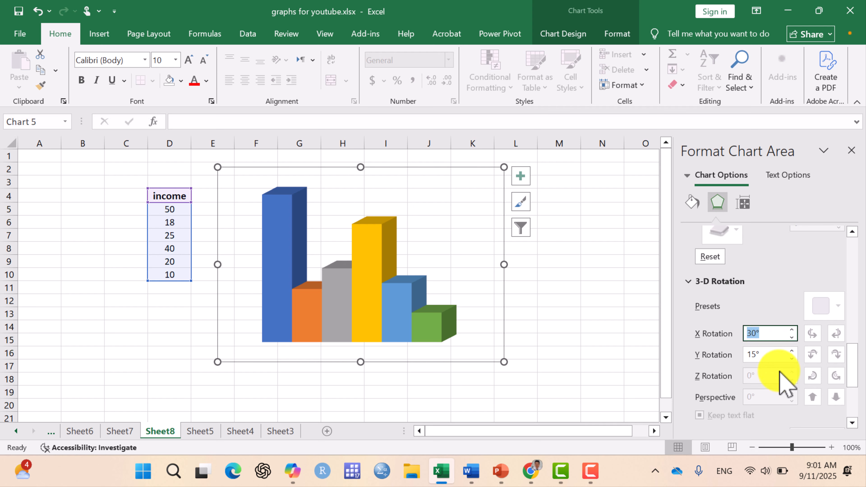
Set the income column chart's 3-D X rotation to 150° and Y rotation to 20°.
type("150")
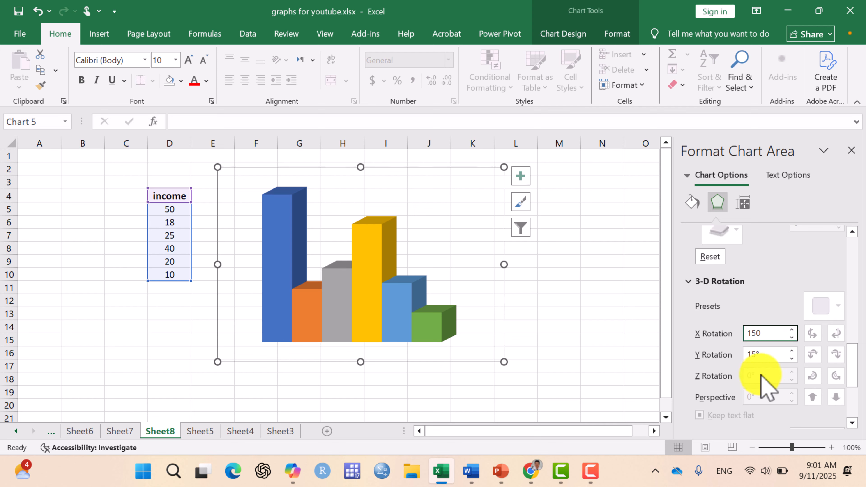
left_click(768, 353)
type("20")
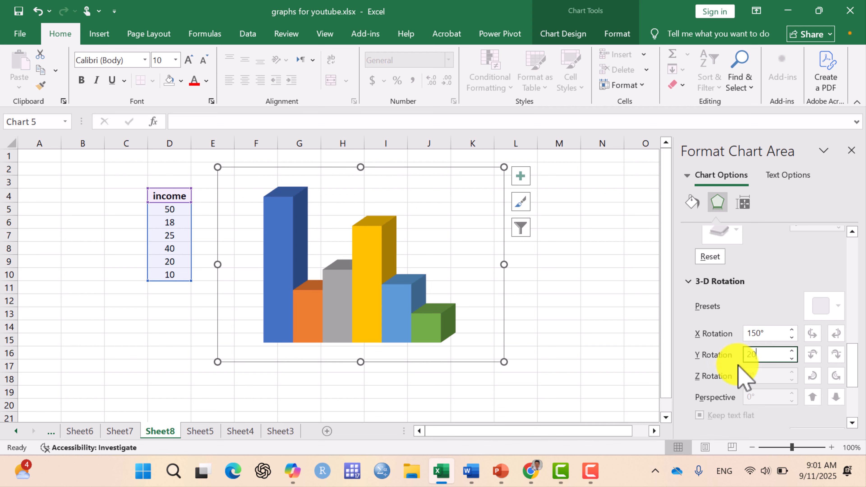
Turn off Right Angle Axes for the income column chart and set its perspective to 10°.
scroll(781, 388, "down", 4)
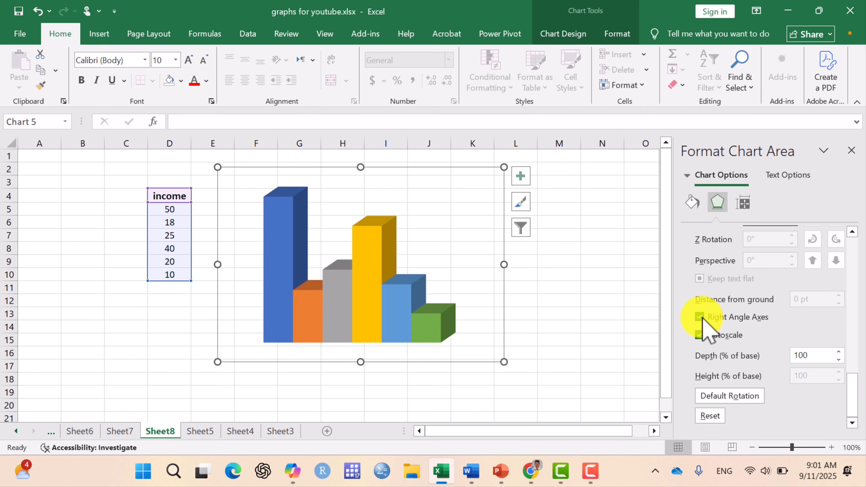
left_click(700, 318)
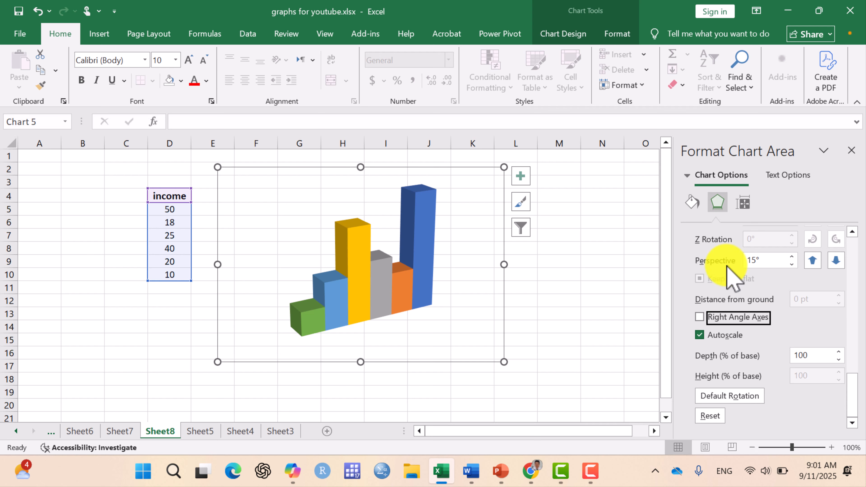
left_click(791, 264)
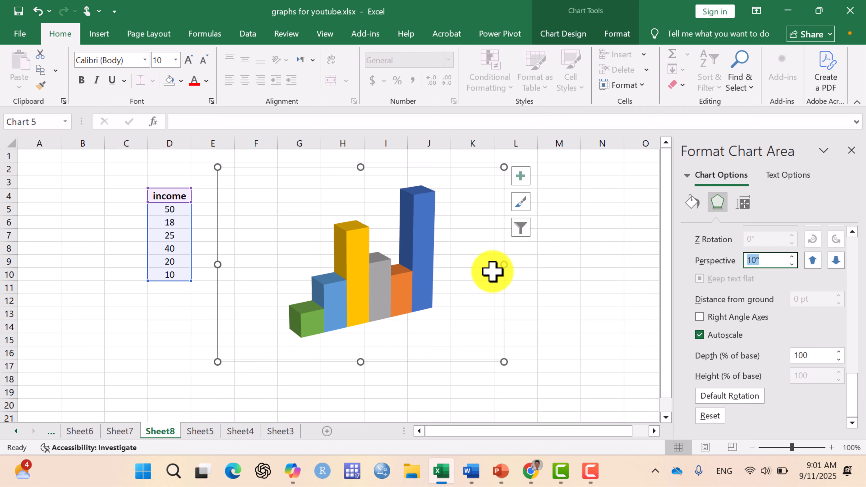
Fill the tallest column, for the income value 50, with green.
left_click(424, 212)
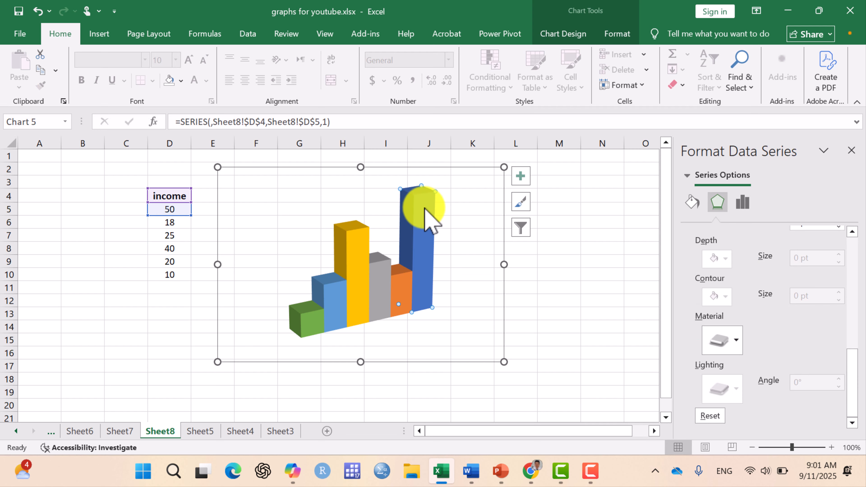
right_click(426, 213)
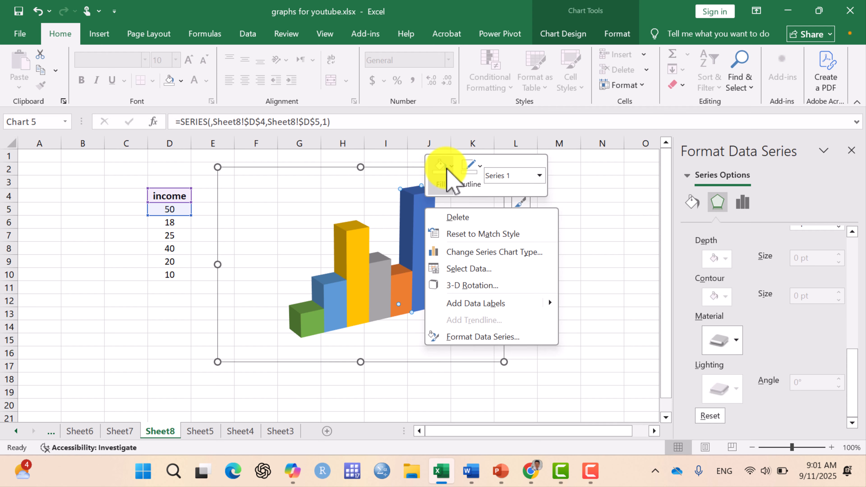
left_click(440, 169)
left_click(607, 270)
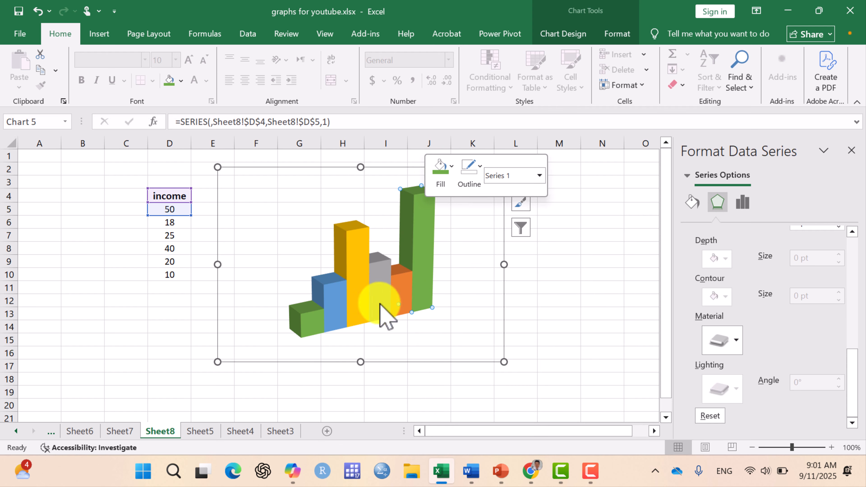
left_click(446, 170)
left_click(406, 275)
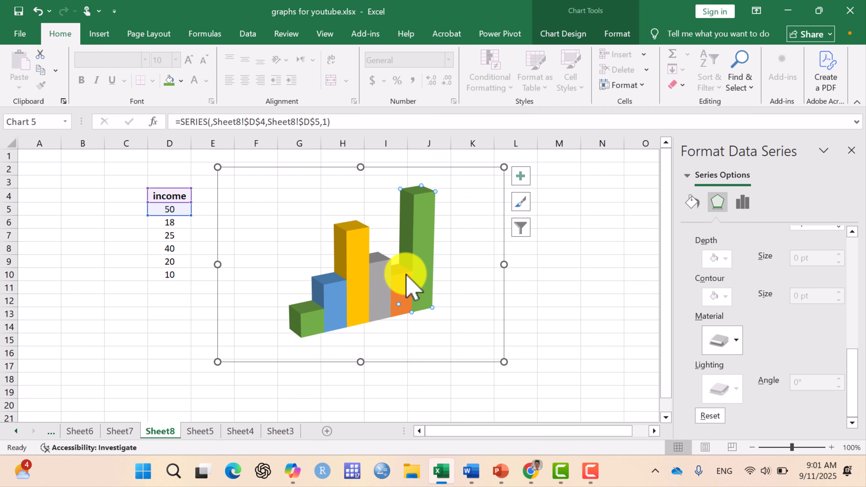
Fill the column for income value 18 with red and the column for 25 with yellow.
left_click(407, 275)
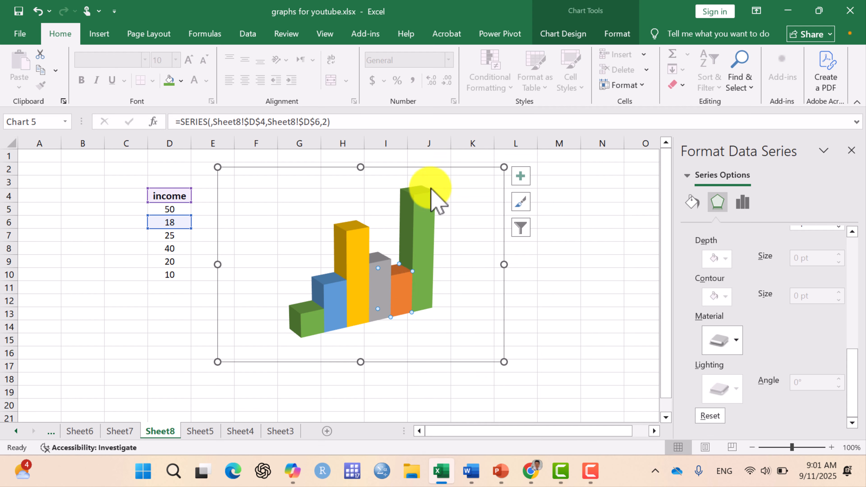
right_click(404, 276)
left_click(429, 233)
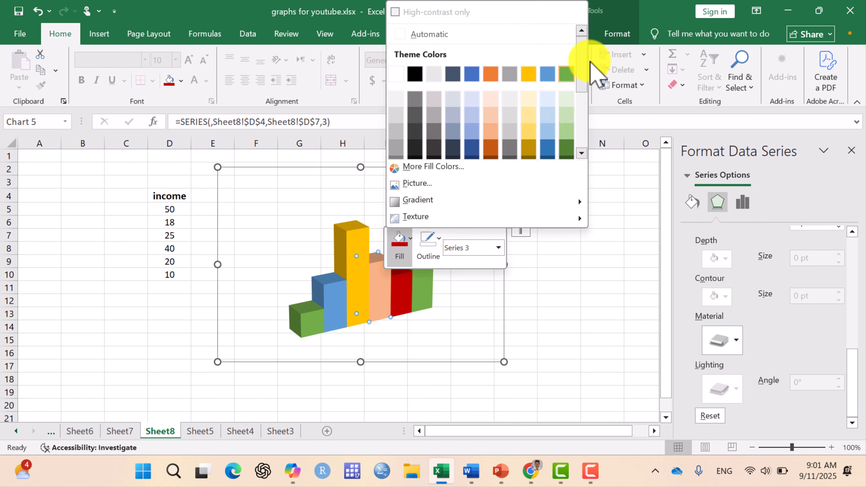
left_click_drag(587, 60, 584, 137)
left_click(452, 136)
Fill the column for income value 40 with blue, the one for 20 with yellow and the one for 10 with red.
right_click(364, 239)
left_click(391, 194)
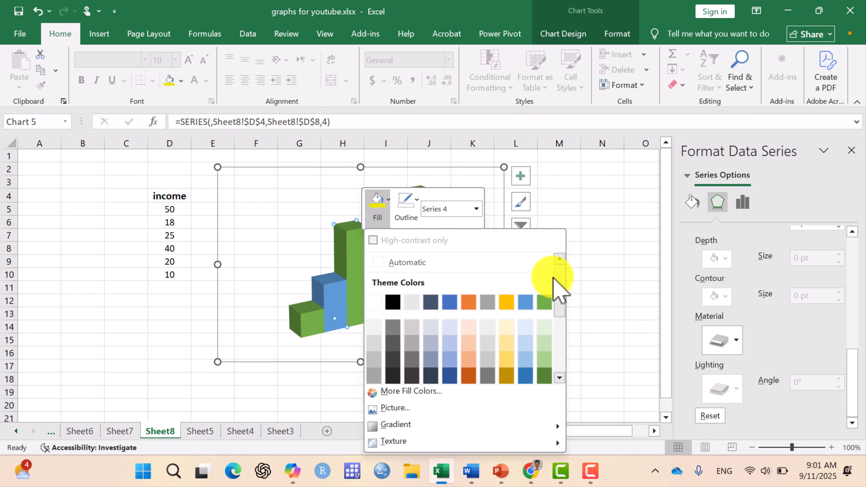
left_click(423, 233)
left_click(429, 147)
right_click(315, 317)
left_click(336, 273)
left_click(339, 189)
left_click(423, 232)
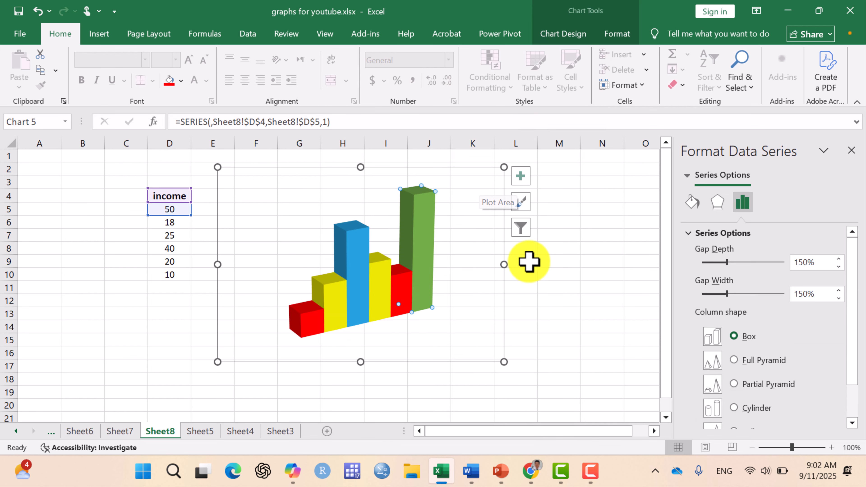
Give the green column a grey outer shadow with 62% transparency, 103% size and 10 pt blur.
right_click(423, 199)
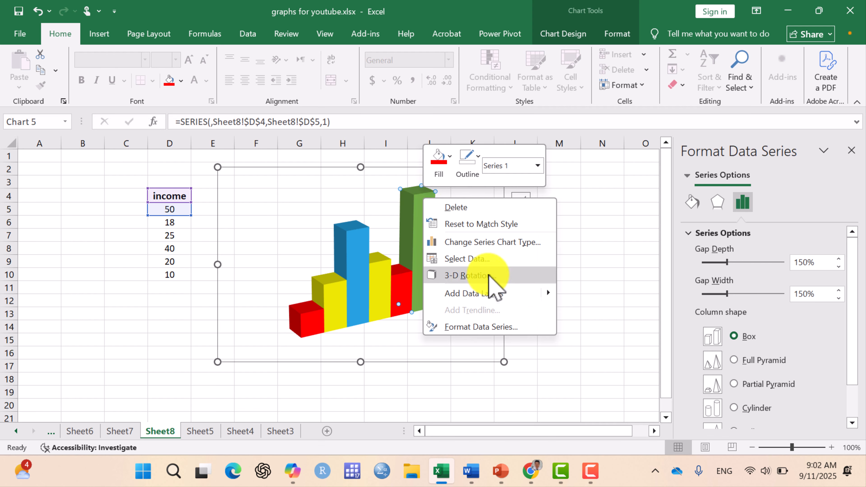
left_click(483, 328)
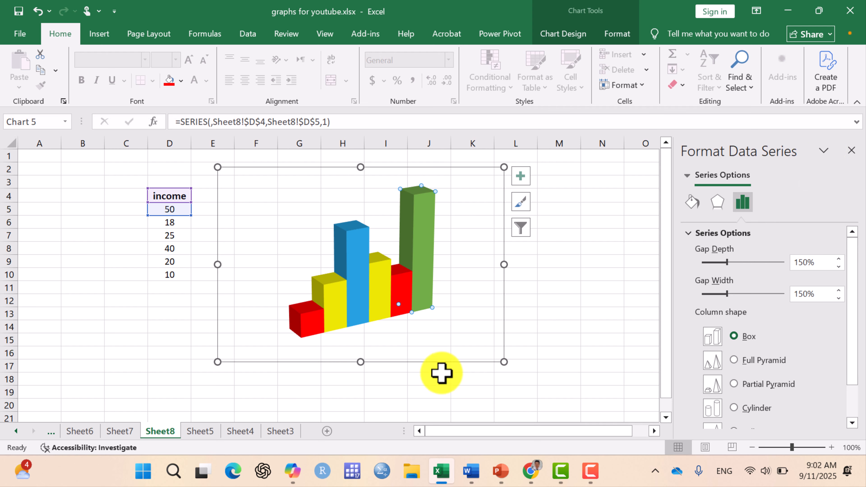
left_click(718, 202)
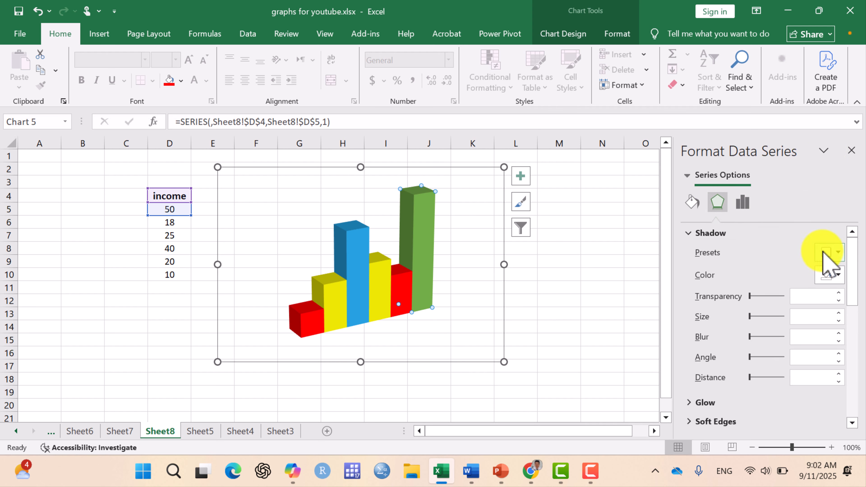
left_click(838, 252)
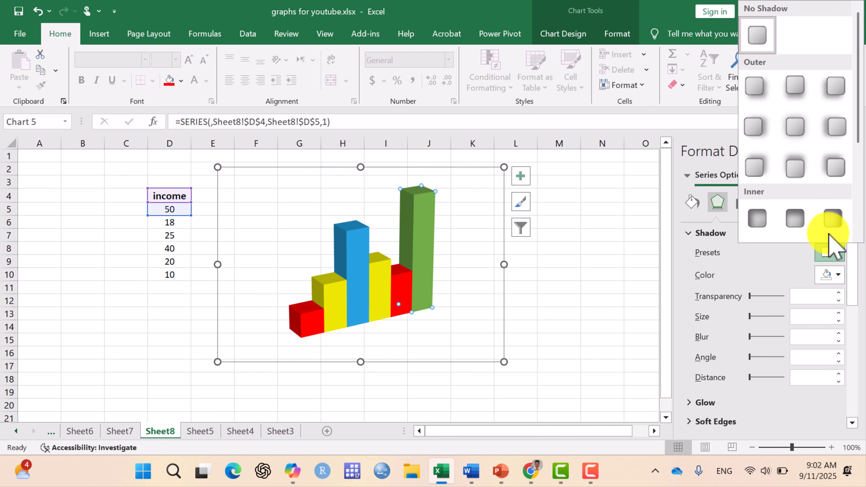
left_click(789, 89)
left_click(837, 274)
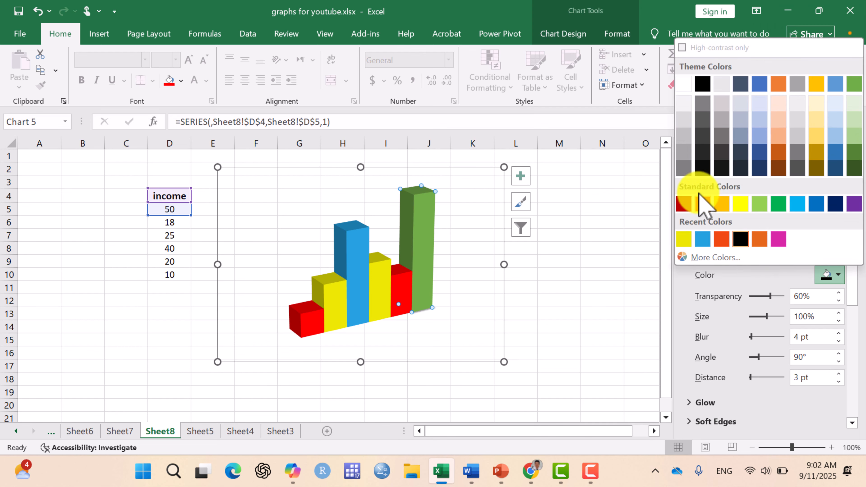
left_click(682, 154)
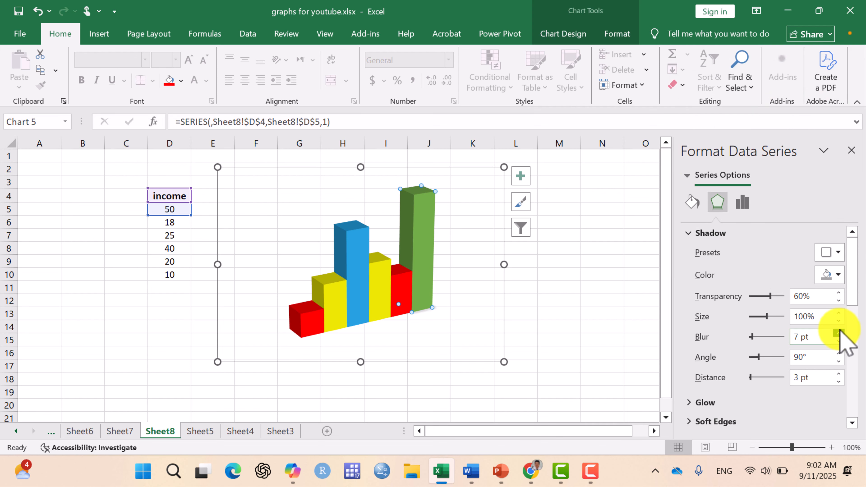
left_click(838, 313)
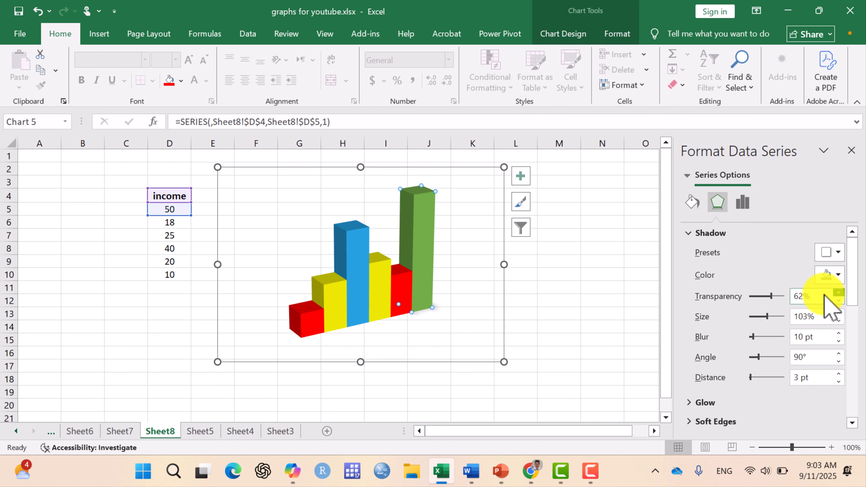
Apply the same grey outer shadow to the remaining income columns.
left_click(406, 289)
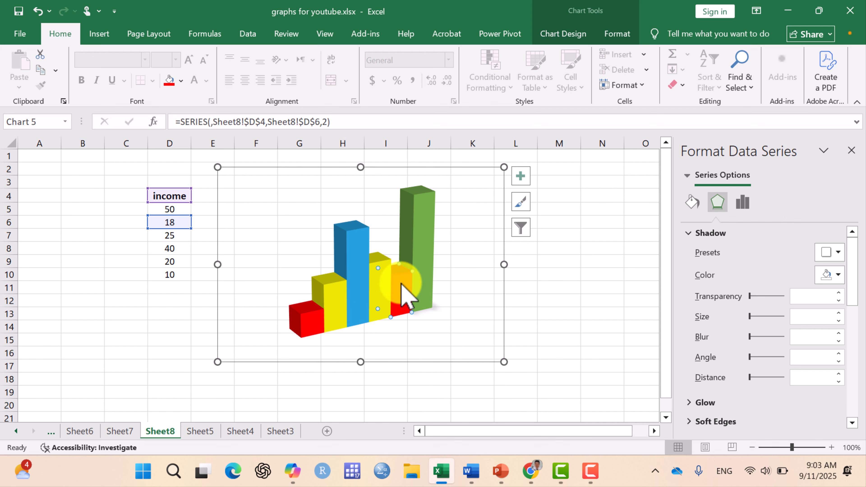
key("Escape")
key("Escape")
left_click(440, 191)
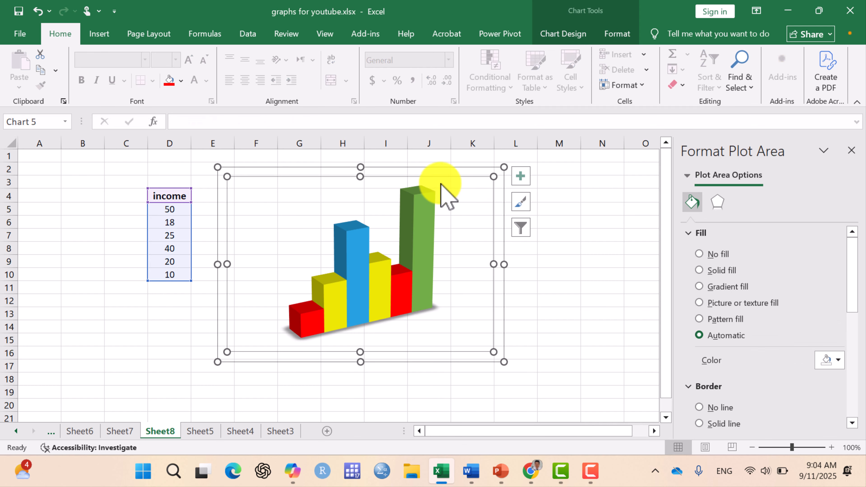
left_click(445, 170)
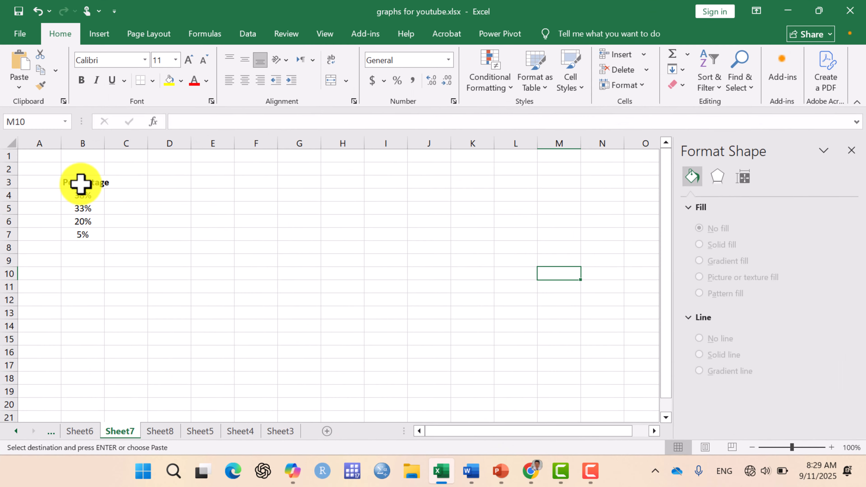
Insert a 3-D pie chart from the Percentage data in B3:B7 on Sheet7 and position it beside the data.
left_click_drag(80, 184, 87, 237)
left_click(87, 33)
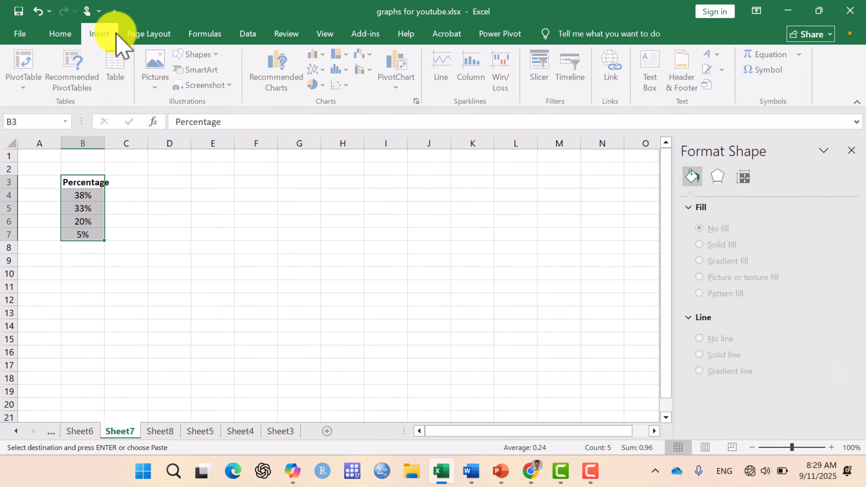
left_click(314, 85)
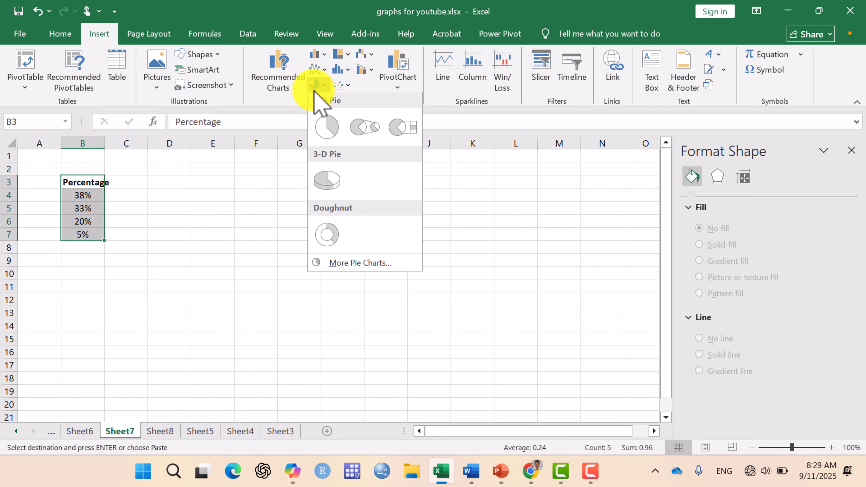
left_click(327, 184)
left_click_drag(387, 187, 404, 176)
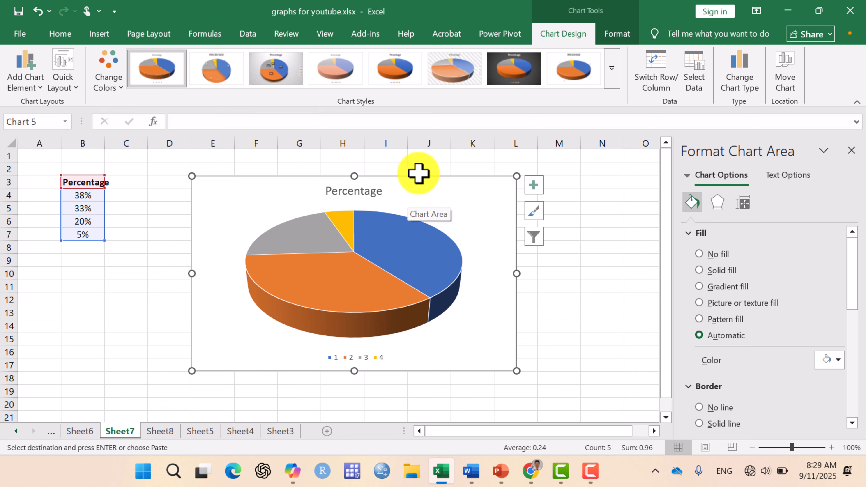
Set the percentage pie chart's area to no fill and no outline.
right_click(405, 178)
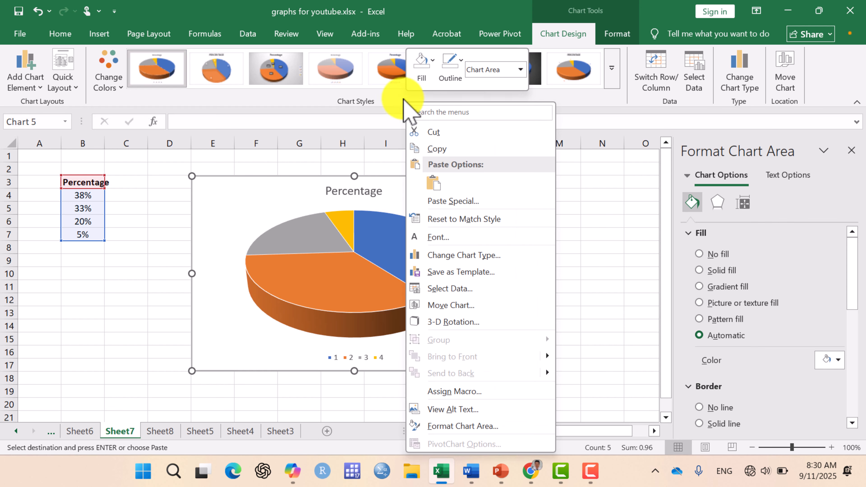
left_click(433, 60)
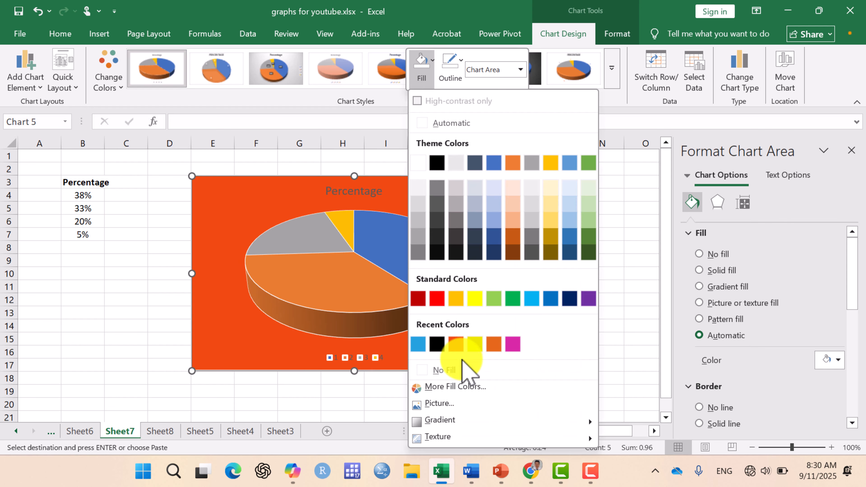
left_click(461, 368)
right_click(432, 177)
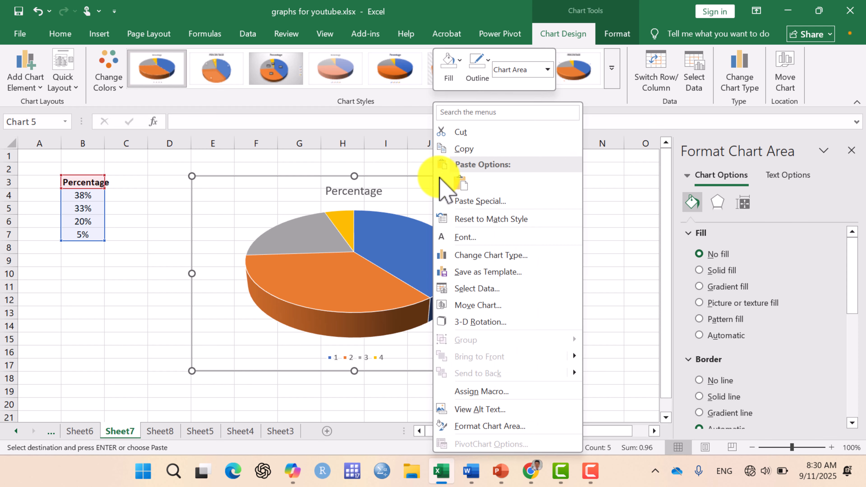
left_click(487, 70)
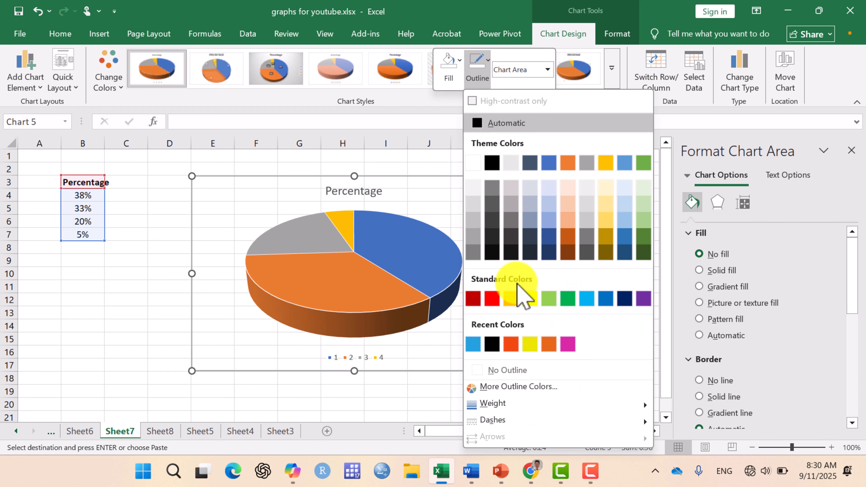
left_click(499, 369)
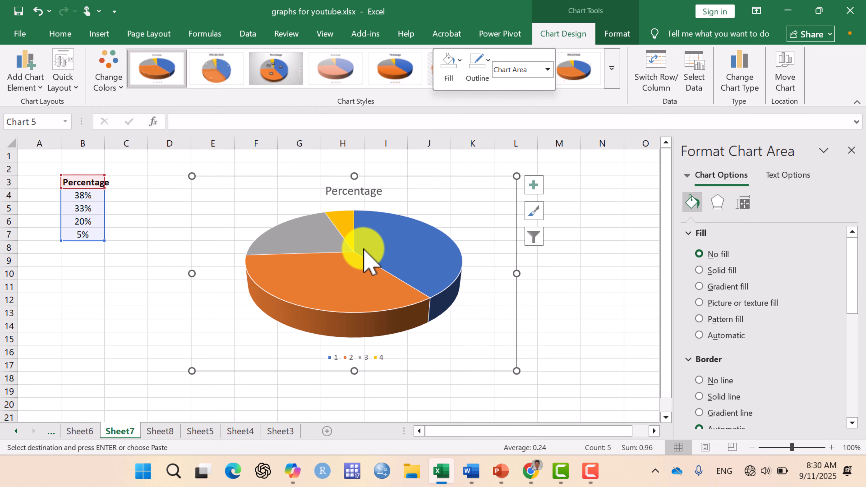
Turn on the pie chart's data labels and turn off its chart title and legend.
left_click(535, 185)
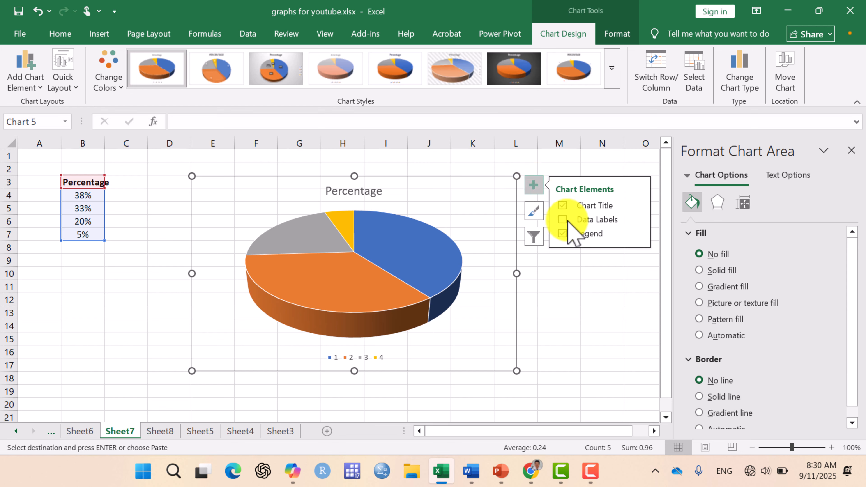
left_click(563, 220)
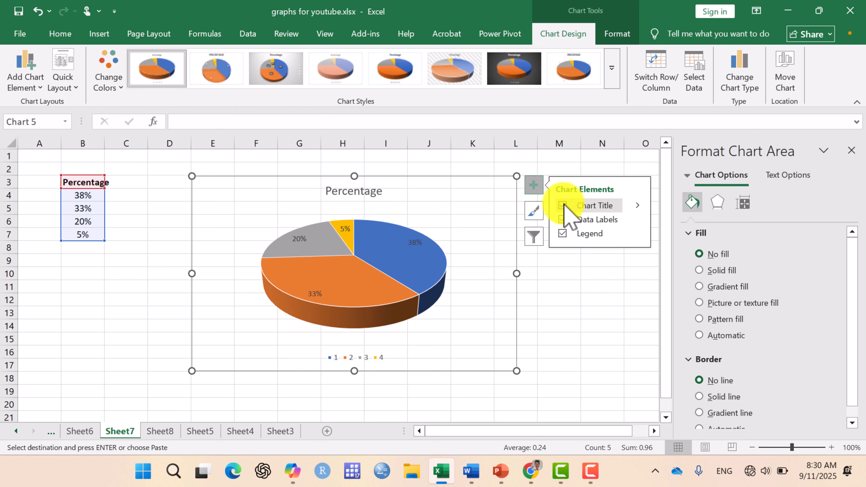
left_click(562, 206)
left_click(562, 234)
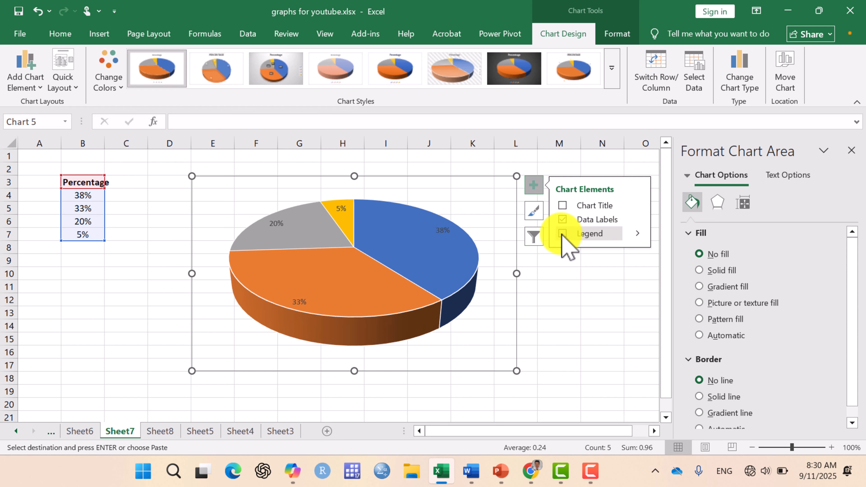
Make the pie chart's percentage data labels bold.
left_click(444, 231)
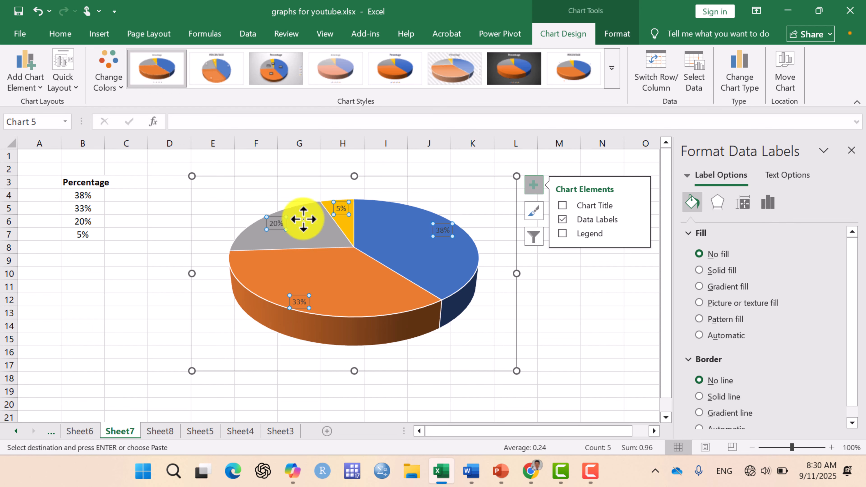
left_click(67, 34)
left_click(82, 80)
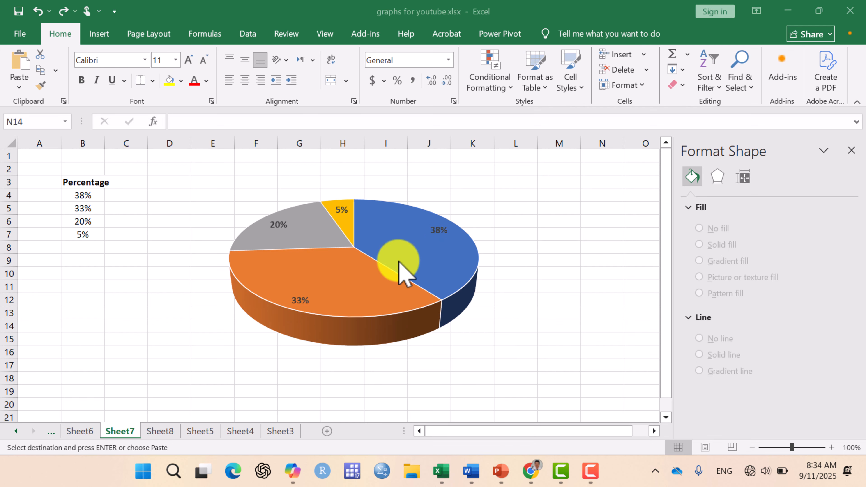
Separate the slices of the pie chart by setting the whole series' pie explosion to 20%.
left_click(390, 254)
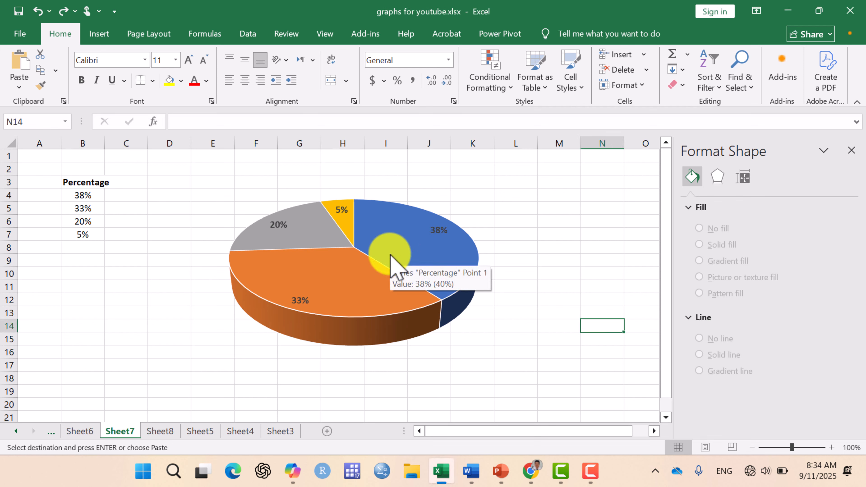
left_click(390, 254)
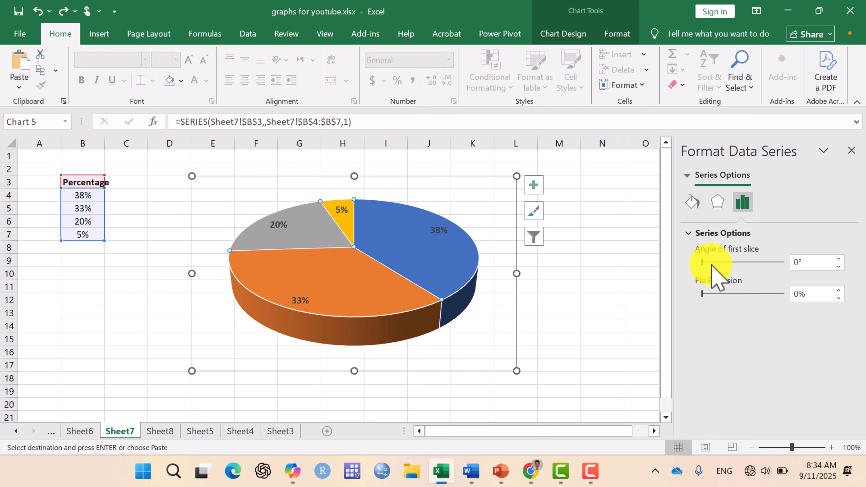
left_click(839, 291)
left_click(839, 290)
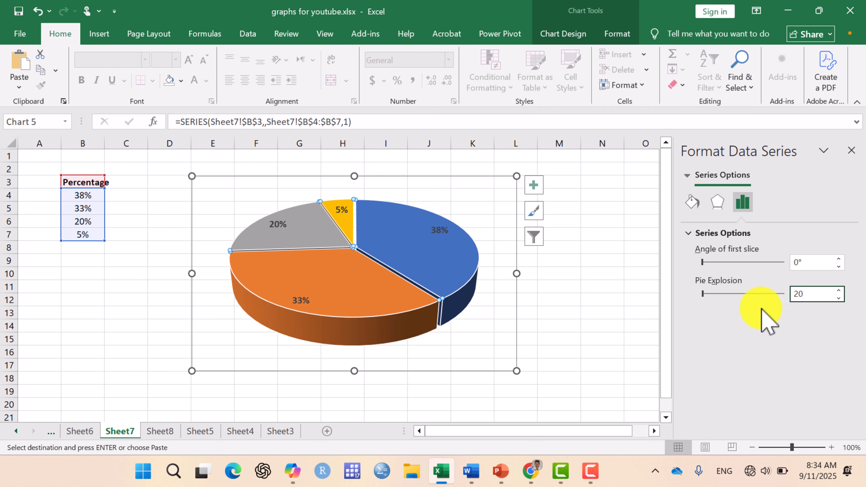
key("Return")
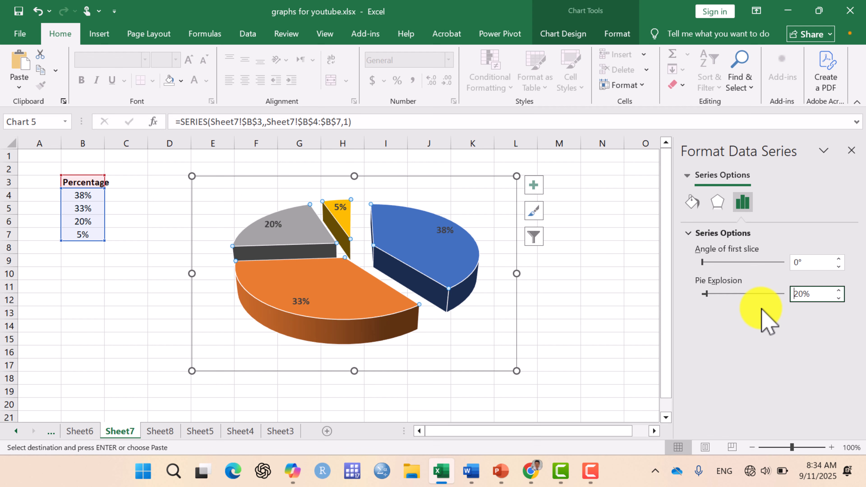
Rotate the pie chart by setting the angle of its first slice to 215°.
left_click(838, 260)
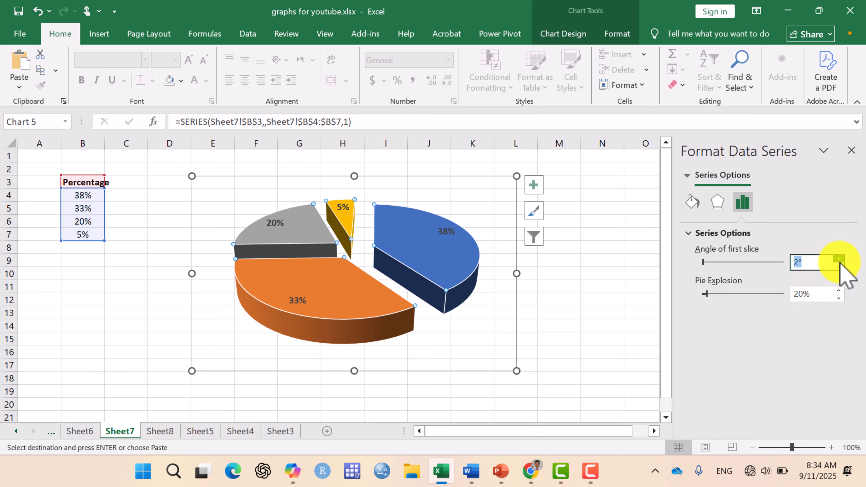
left_click(839, 259)
left_click(839, 260)
left_click(839, 259)
left_click(839, 259)
left_click(839, 259)
left_click(839, 259)
left_click(838, 260)
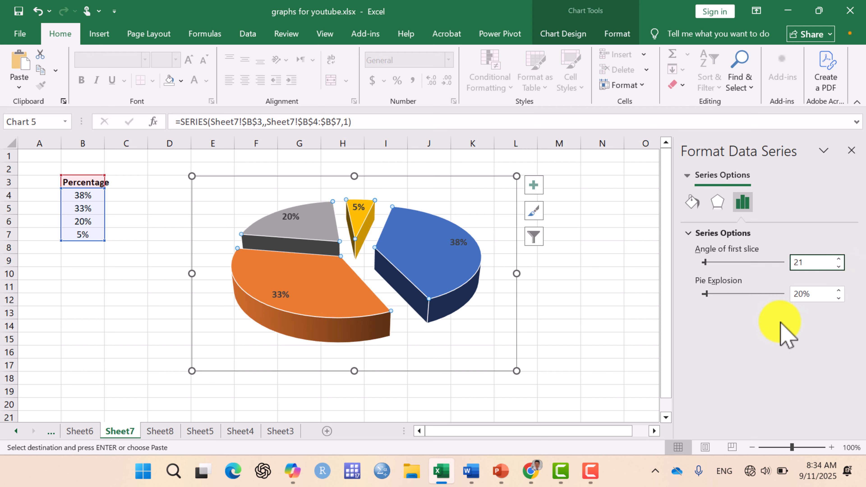
key("Return")
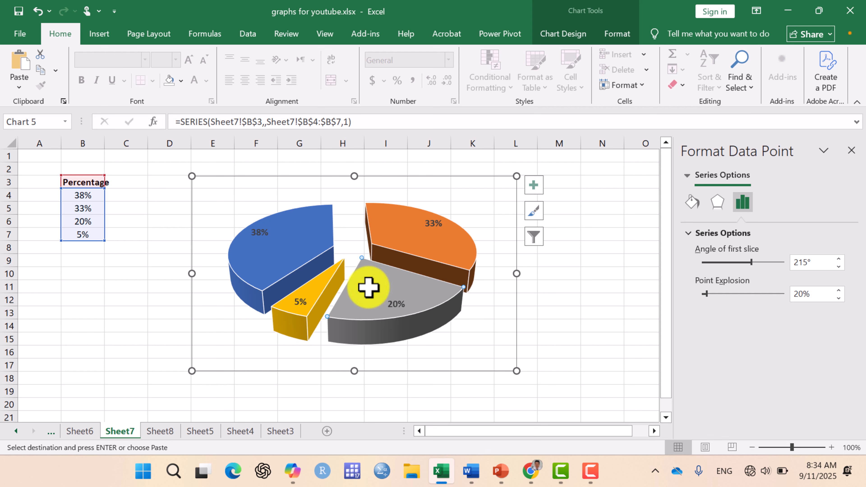
Fill the pie's 20% slice with theme green and its 5% slice with orange-red.
right_click(373, 277)
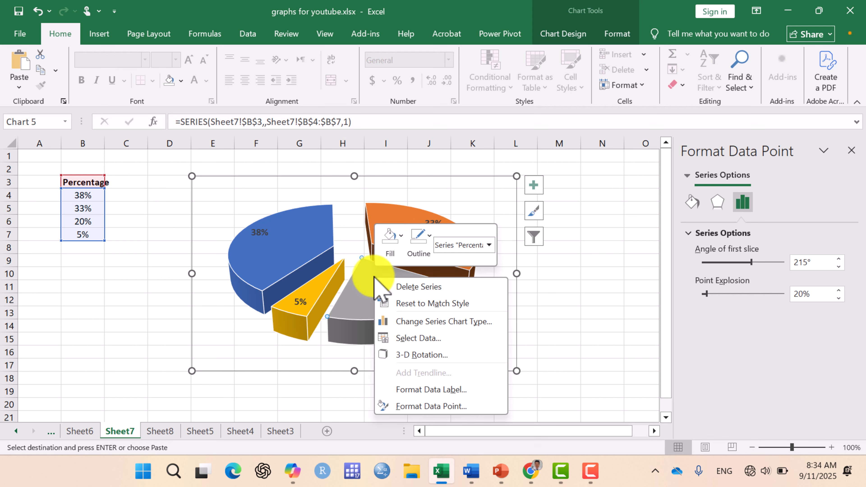
left_click(393, 234)
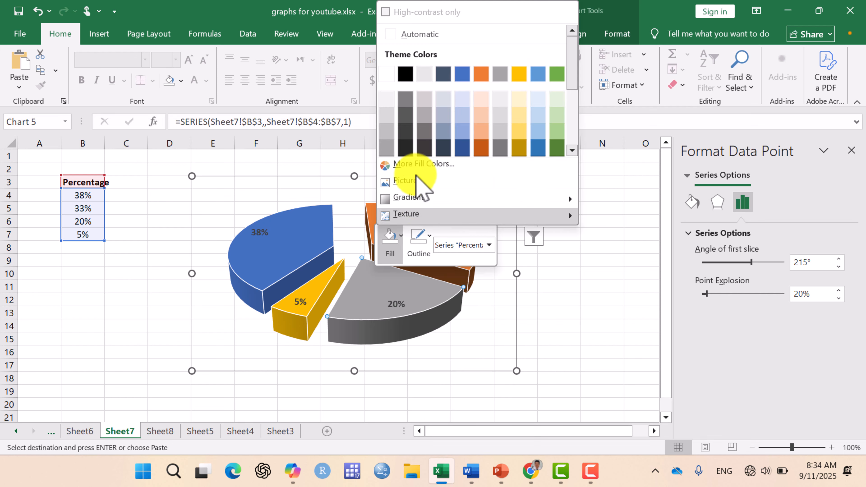
left_click(556, 74)
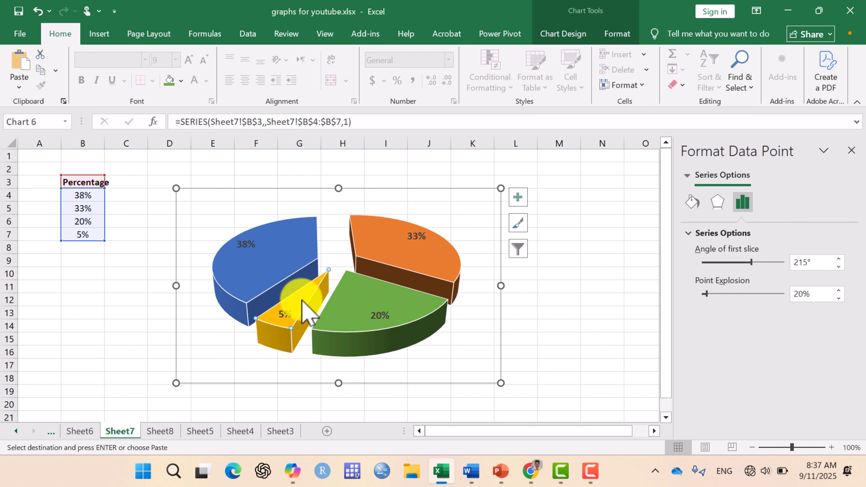
right_click(300, 300)
left_click(349, 255)
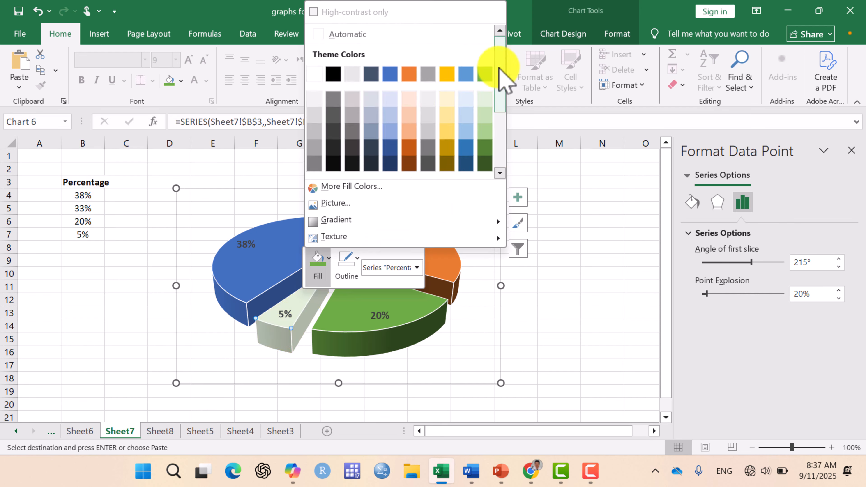
left_click(350, 170)
Fill the pie's 38% slice with yellow and its 33% slice with light blue.
right_click(286, 240)
left_click(282, 213)
left_click(322, 302)
right_click(434, 241)
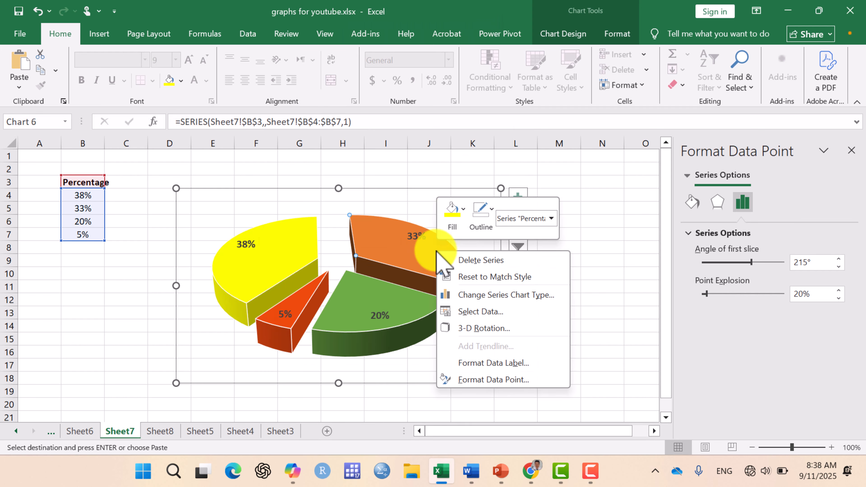
left_click(453, 213)
left_click(627, 342)
Give all slices of the percentage pie chart a black outline.
left_click(412, 251)
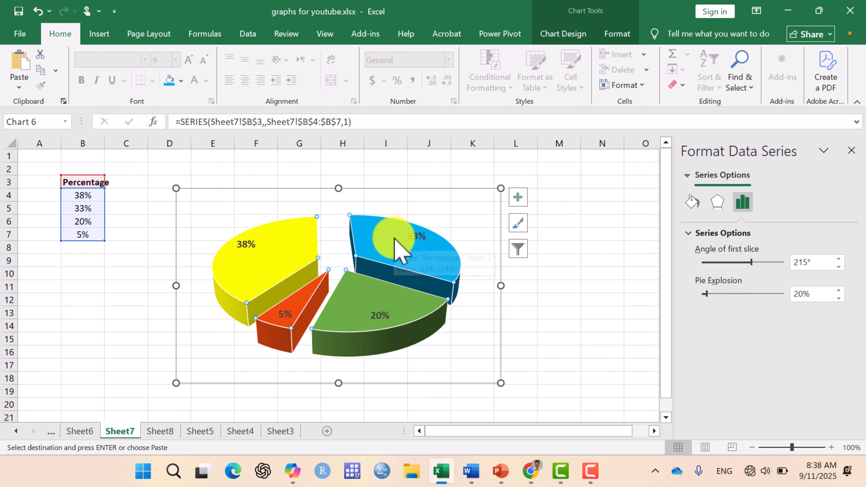
left_click(617, 33)
left_click(409, 69)
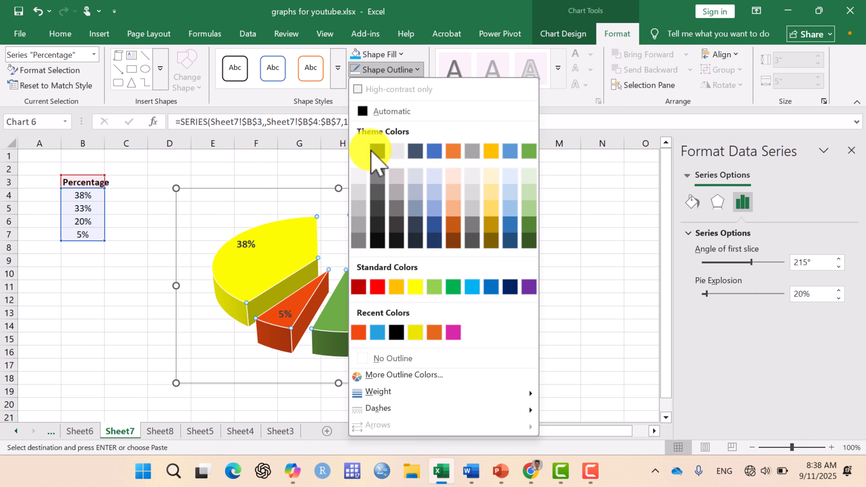
left_click(378, 151)
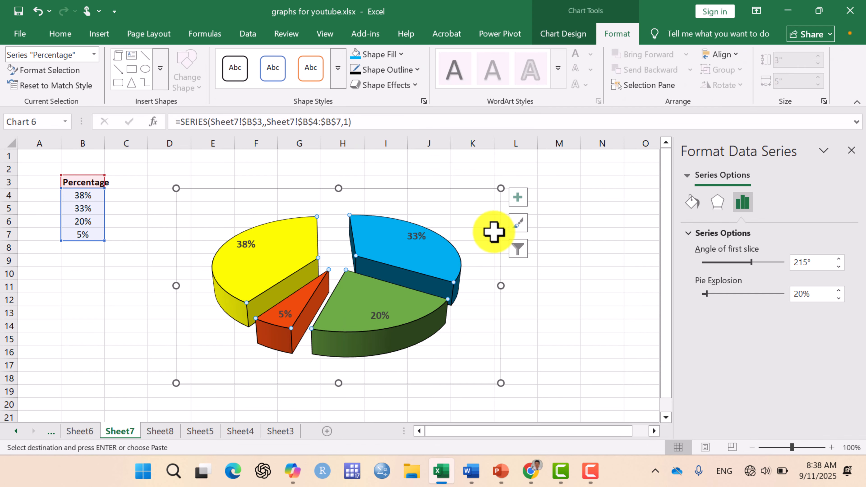
left_click(552, 261)
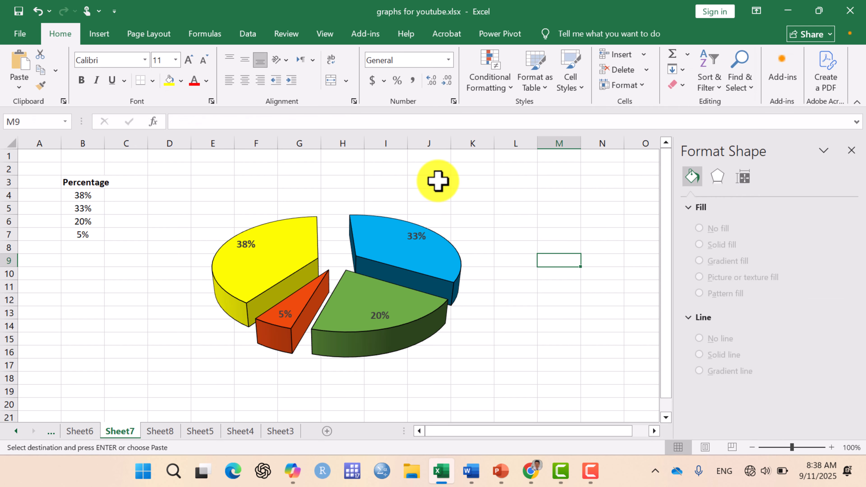
Copy the 3-D income column chart from Sheet8 and paste it onto slide 3 of the PowerPoint presentation.
left_click(384, 232)
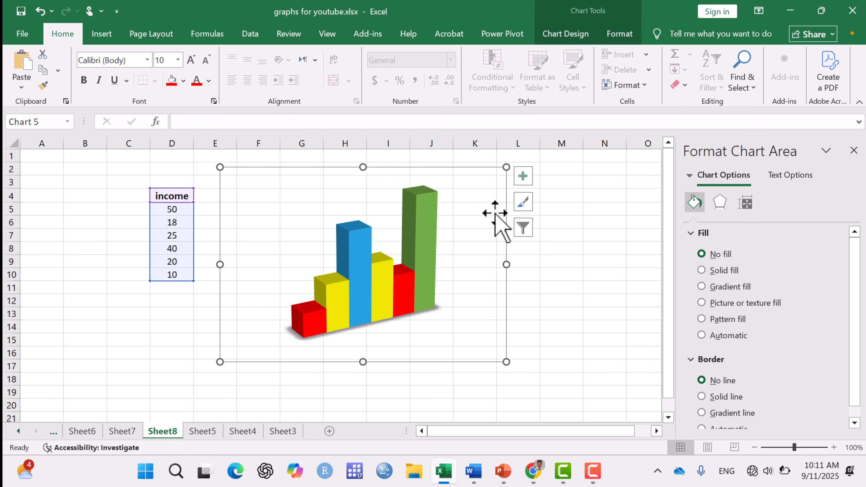
left_click(523, 175)
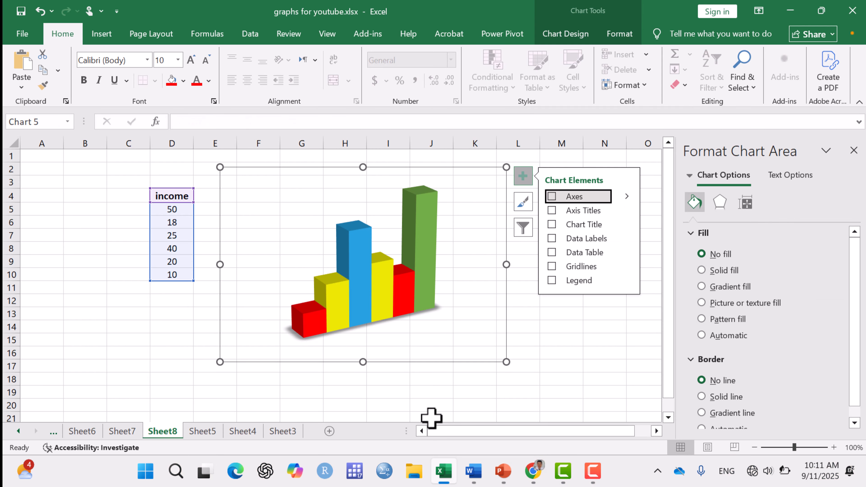
left_click(508, 476)
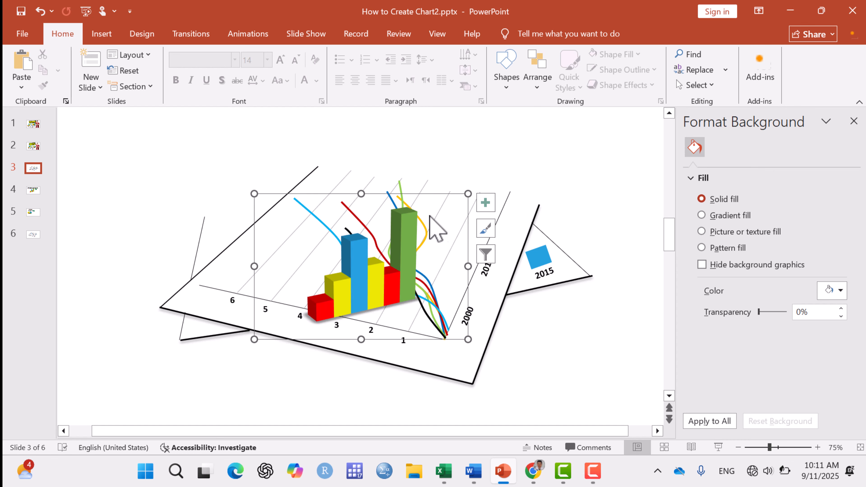
Copy the percentage pie chart from Sheet7 in Excel onto slide 3 in PowerPoint, placing it above the 2015 legend.
left_click(443, 470)
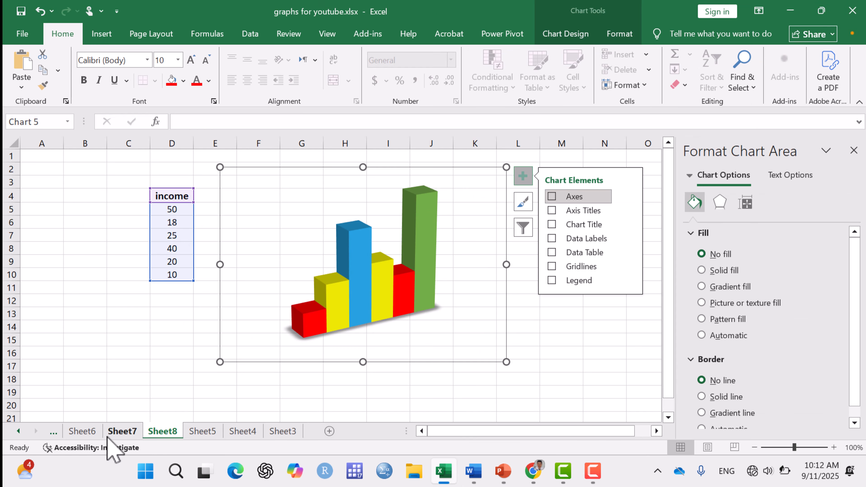
left_click(122, 432)
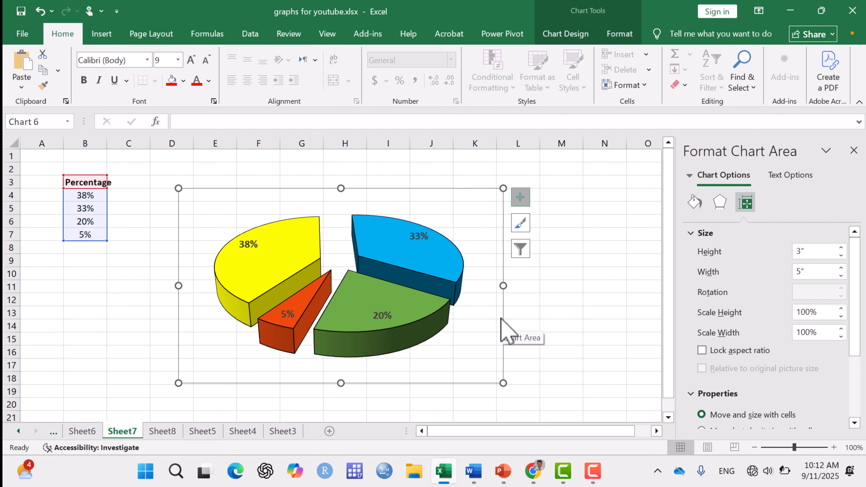
key("alt+Tab")
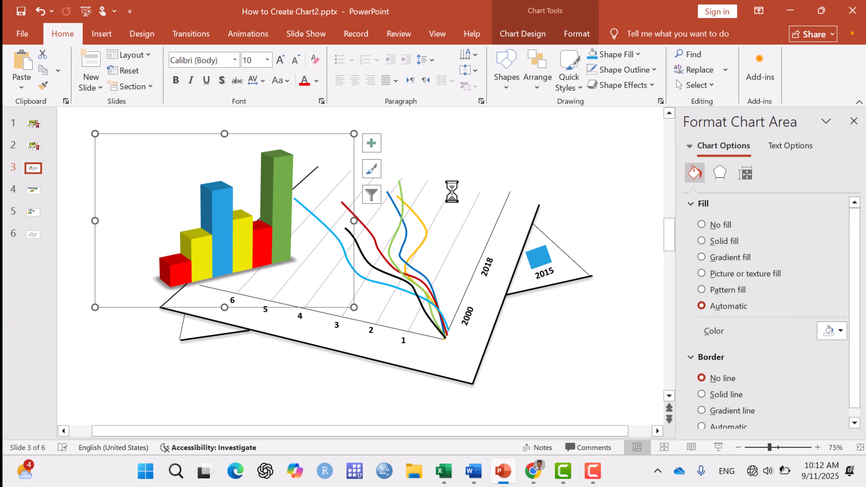
left_click(396, 411)
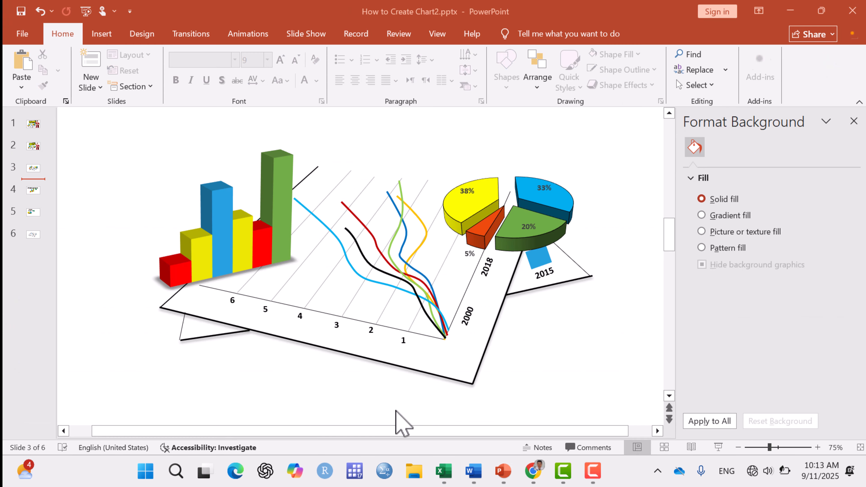
Copy the Sales 1 line chart with its trendline from Sheet6 in Excel onto PowerPoint slide 3, placing it above the perspective sheet.
left_click(443, 471)
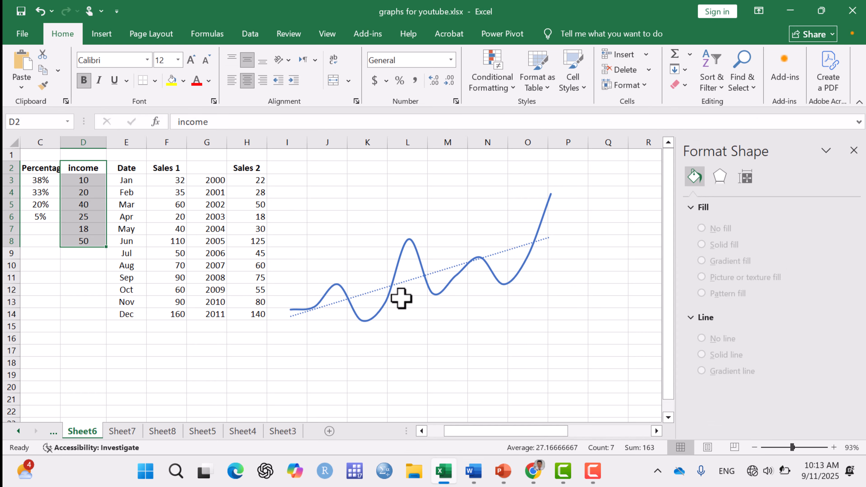
left_click(435, 190)
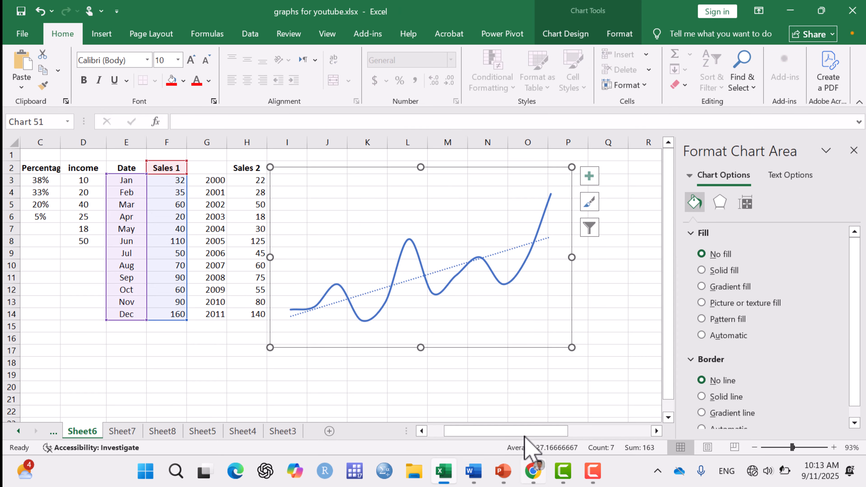
left_click(503, 470)
key("ctrl+v")
left_click_drag(478, 195, 497, 68)
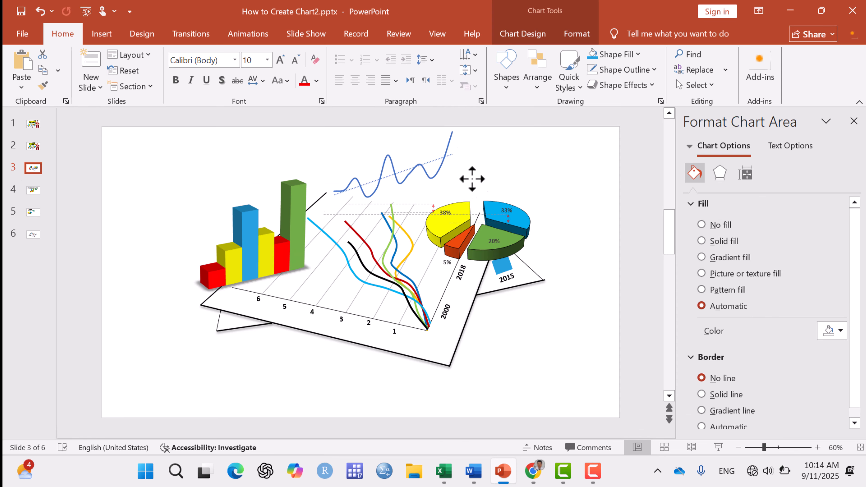
left_click(558, 325)
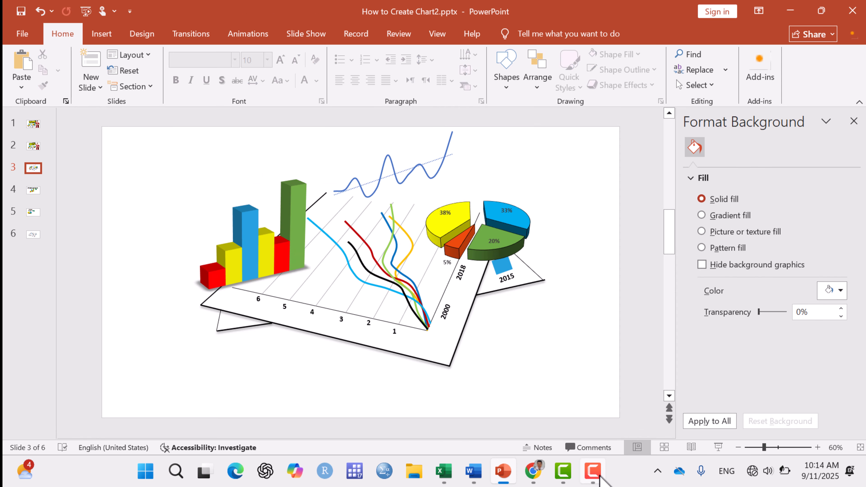
mouse_move(598, 477)
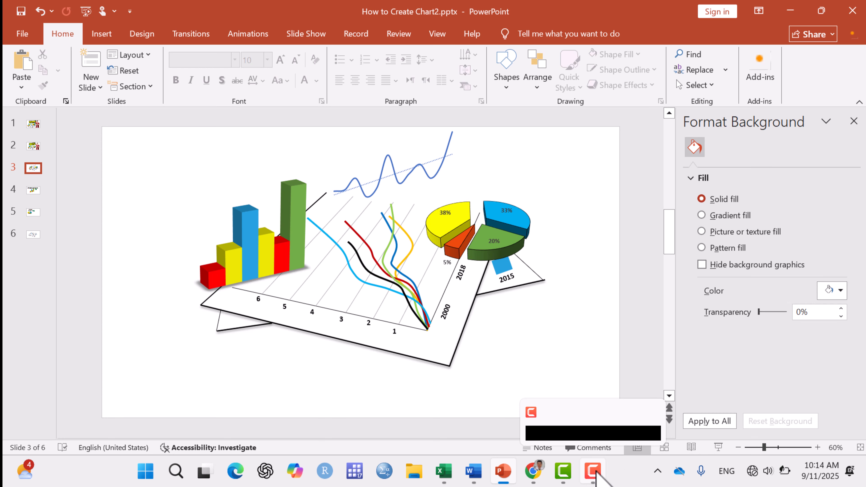